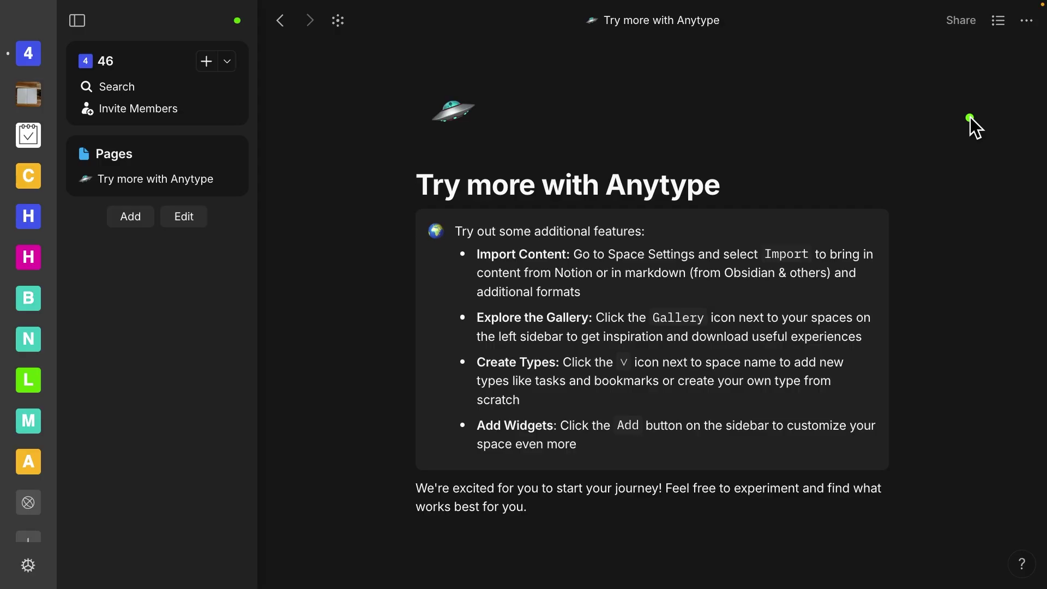
- Create a new object type named 'Author' with plural name 'Authors' and apply it
left_click(1022, 564)
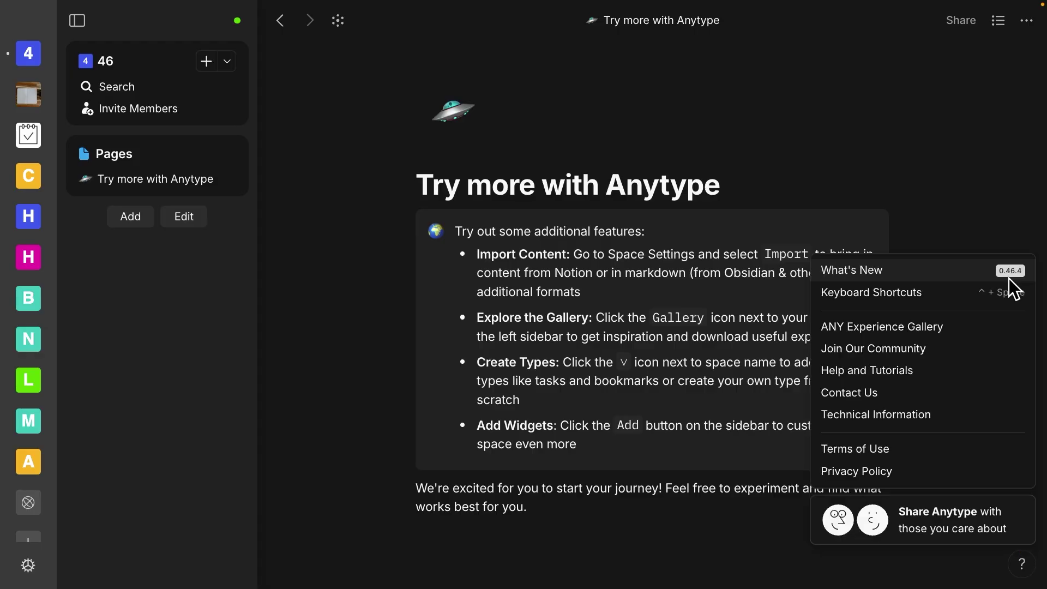
left_click(960, 204)
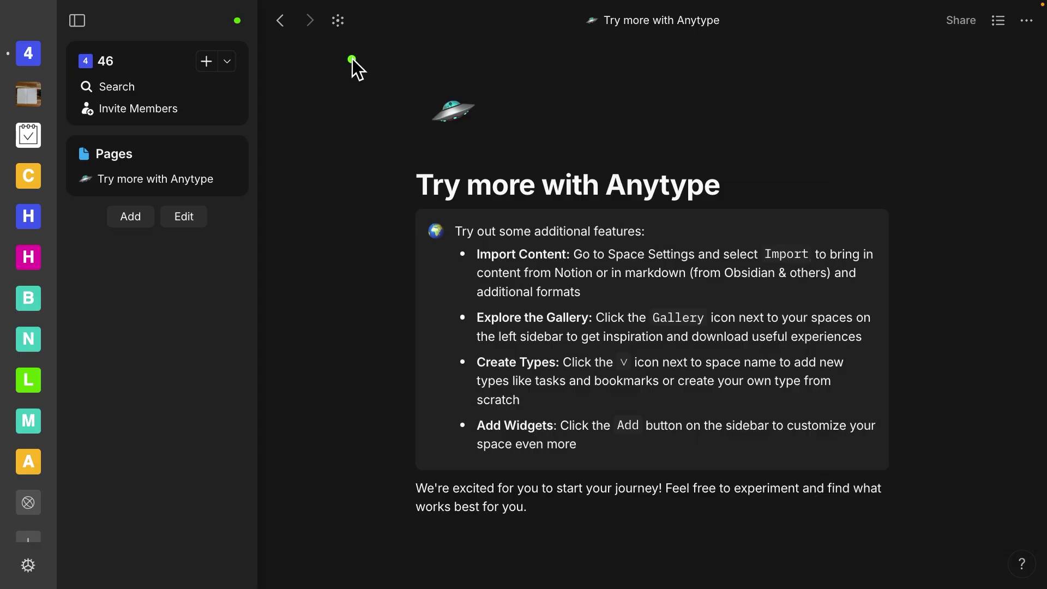
left_click(228, 62)
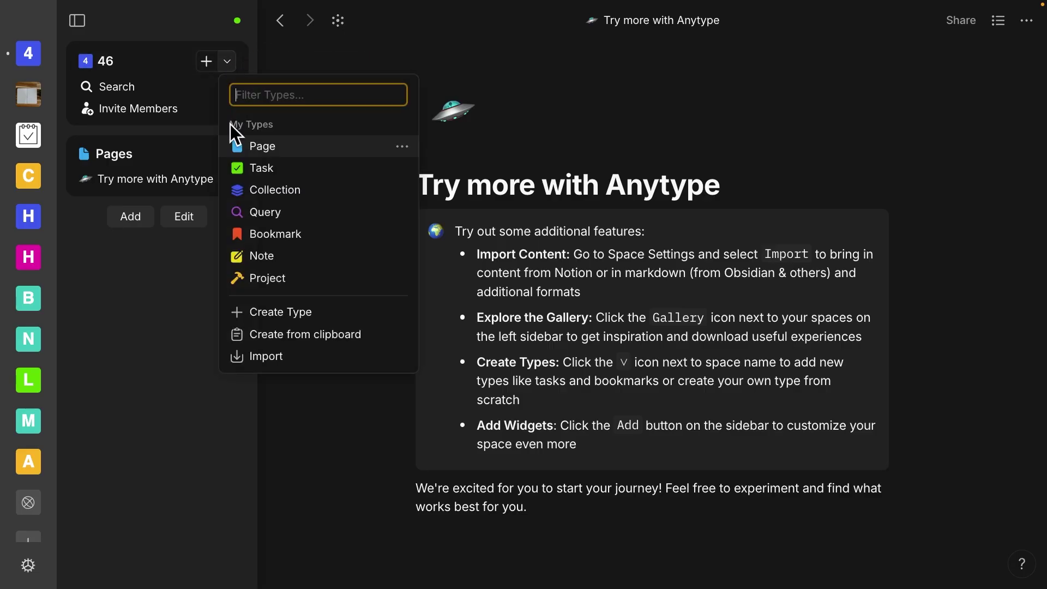
left_click(329, 313)
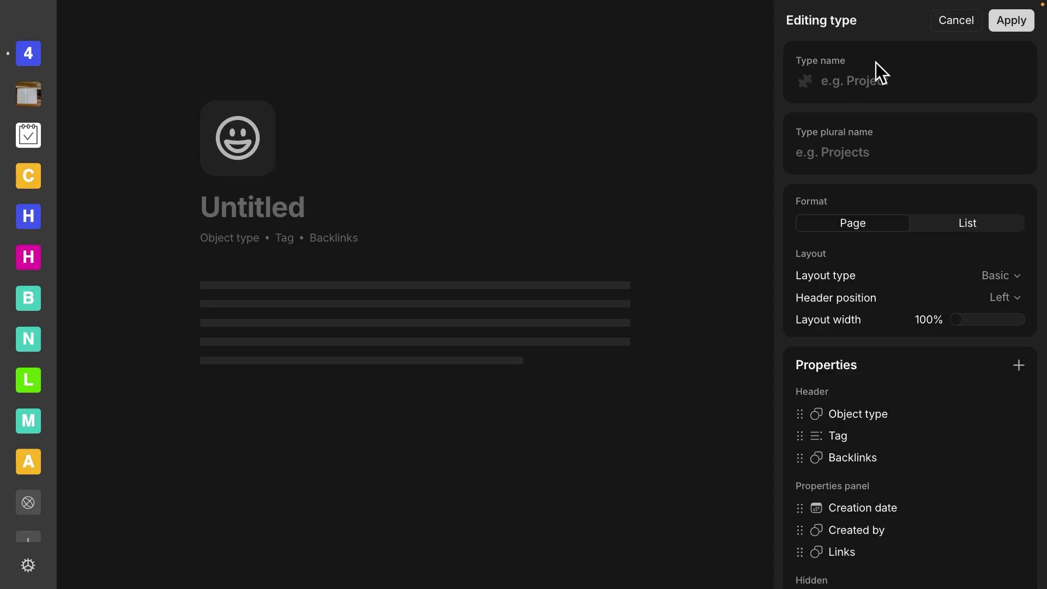
left_click(857, 80)
type("Author")
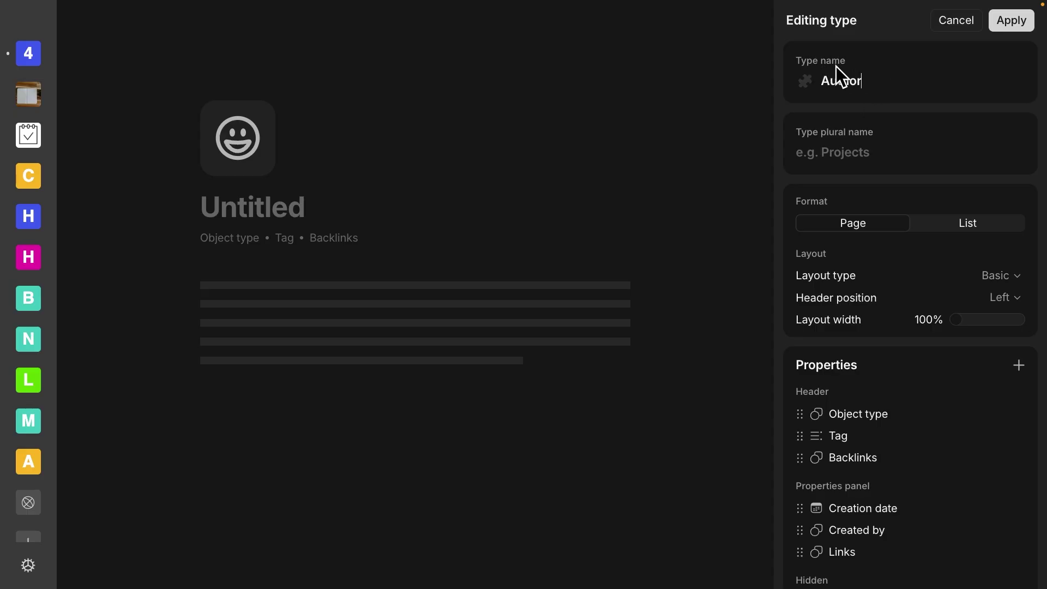
left_click(833, 152)
type("Authors")
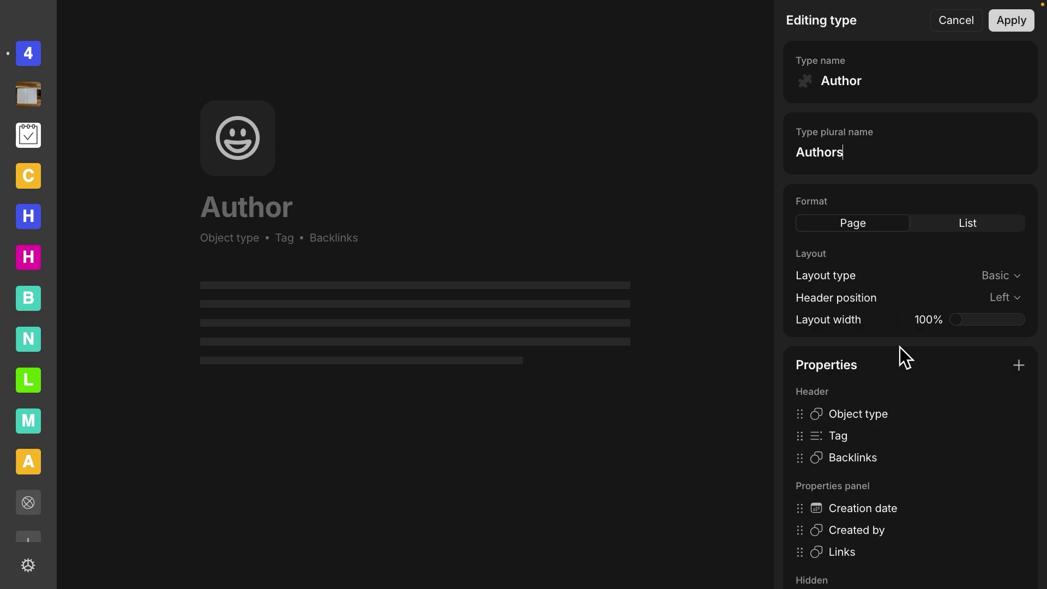
scroll(900, 390, "down", 1)
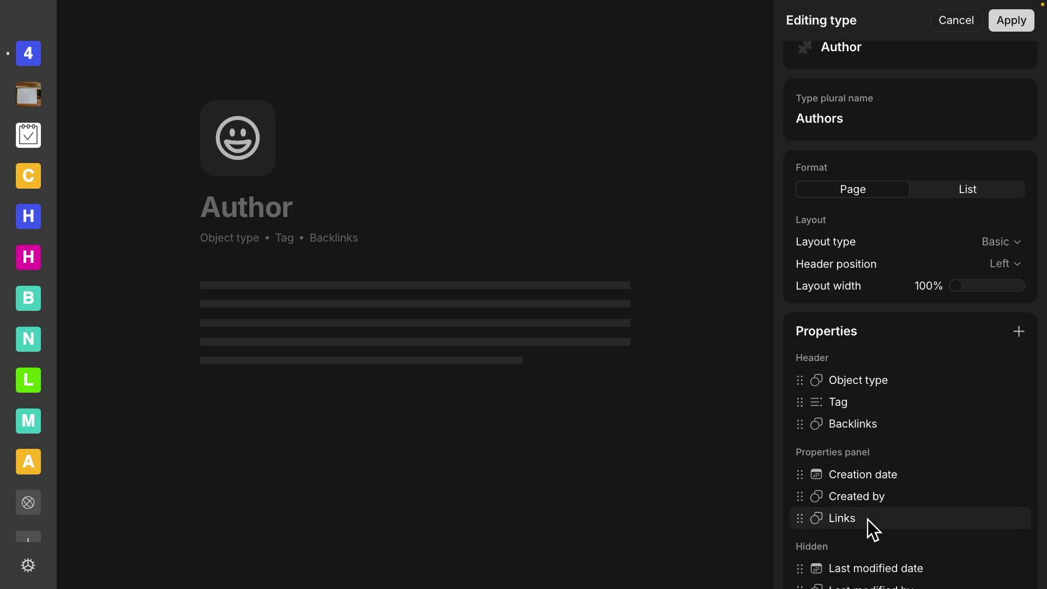
scroll(868, 520, "down", 2)
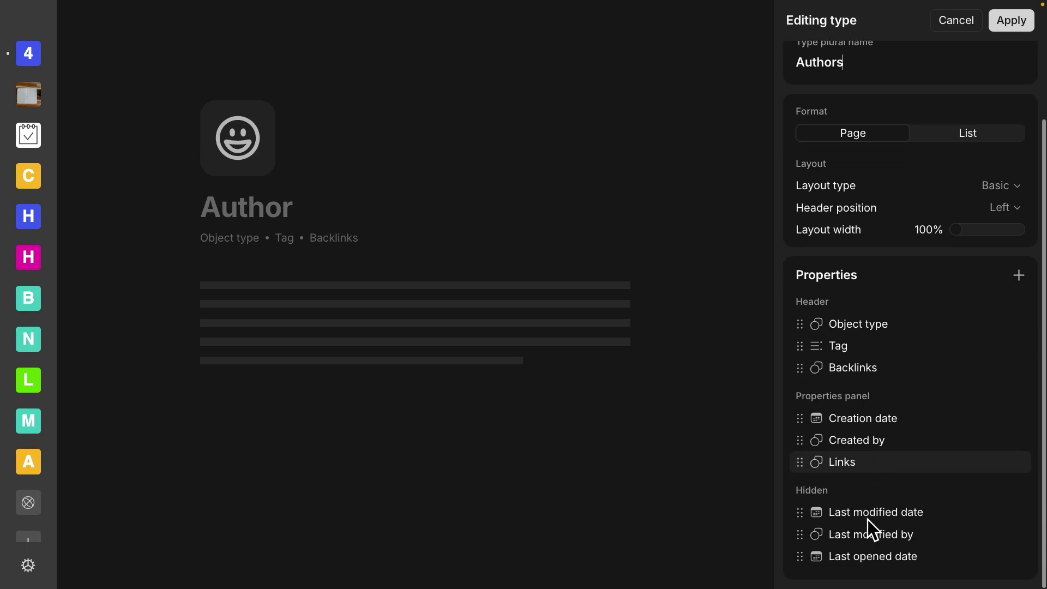
left_click(1020, 25)
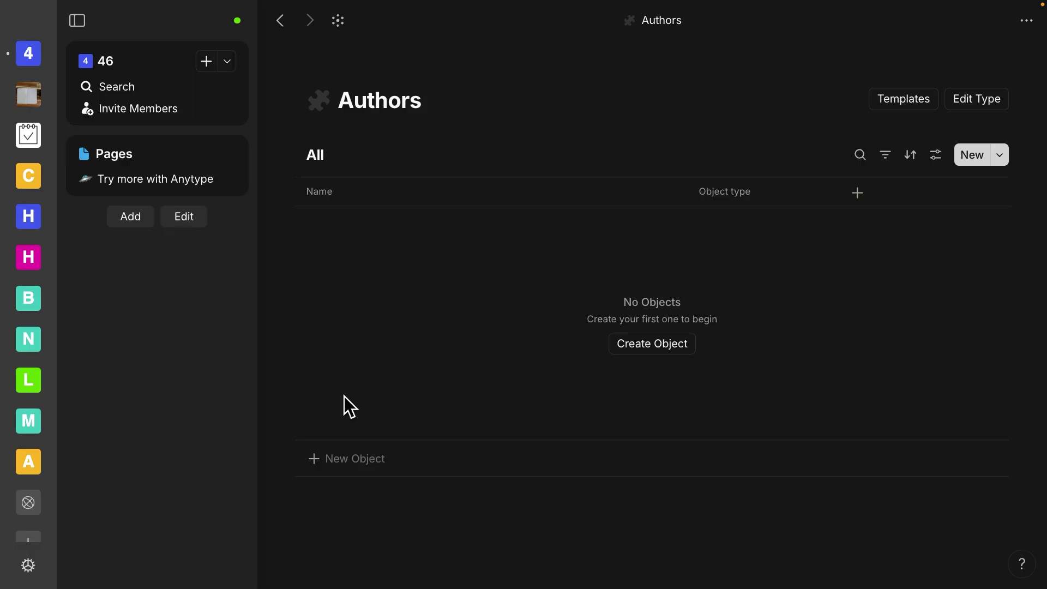
- Create the first author object on the Authors page
left_click(675, 352)
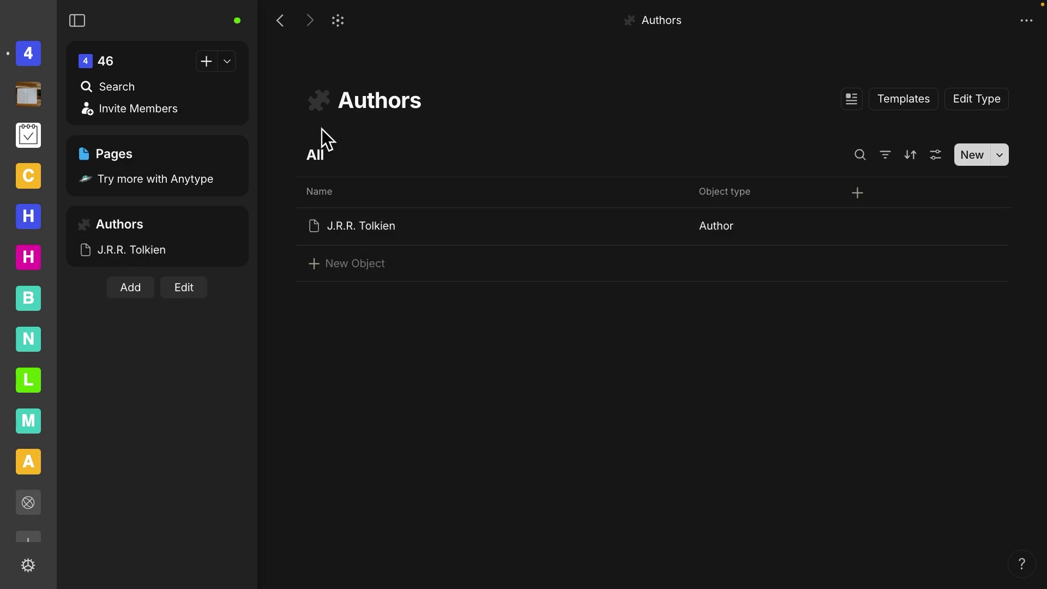
- Define a new object type 'Book' with plural name 'Books' and apply it
left_click(228, 62)
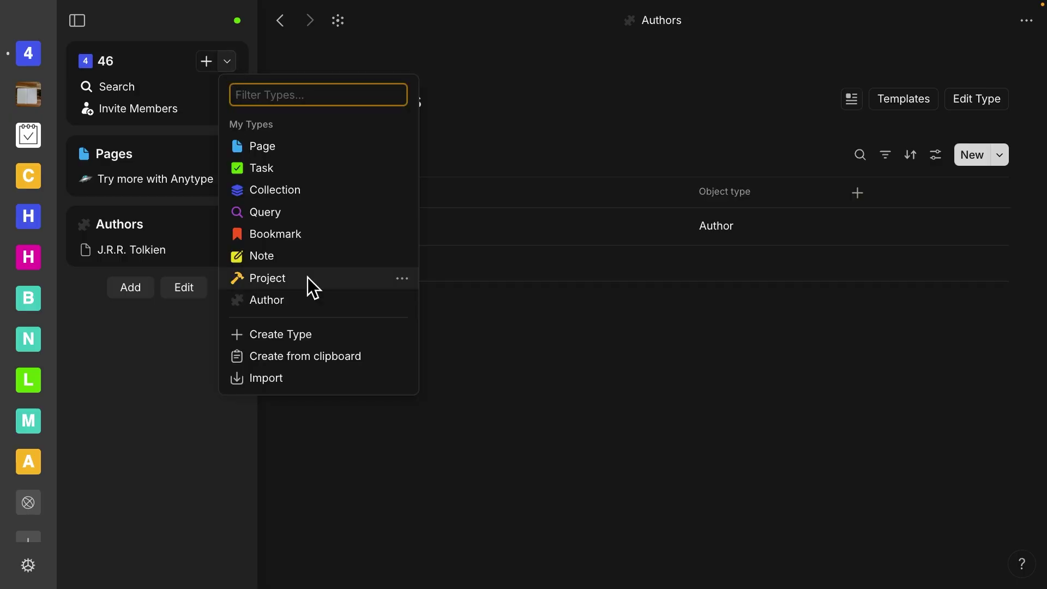
left_click(300, 335)
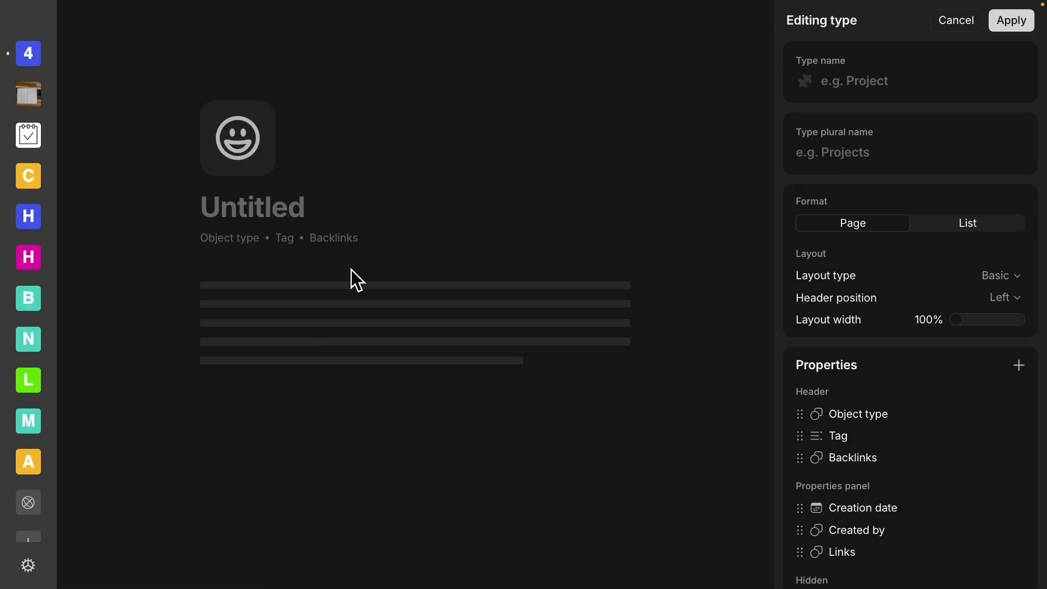
type("Book")
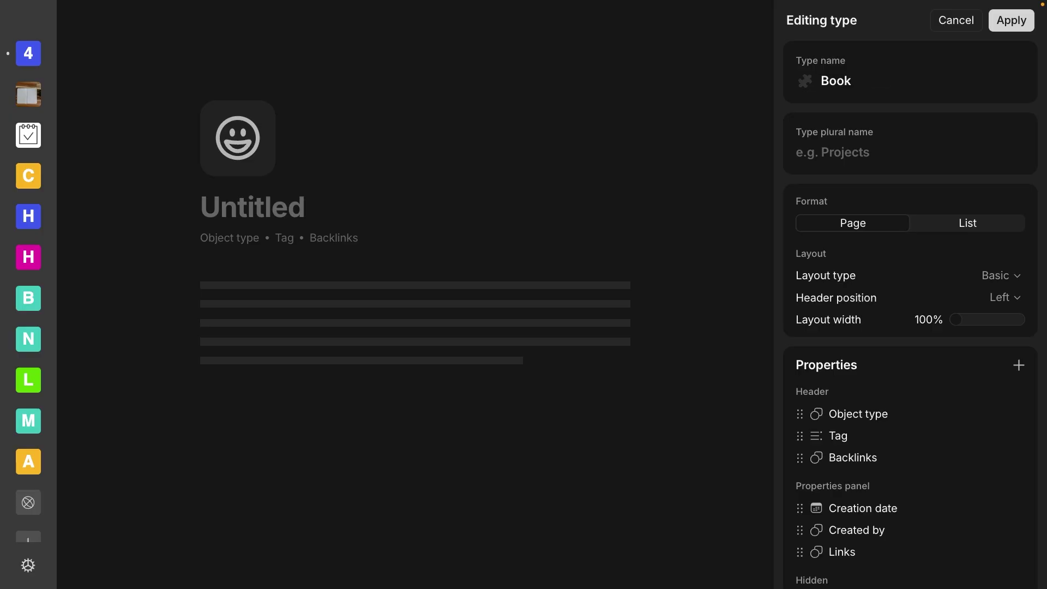
left_click(834, 153)
type("Books")
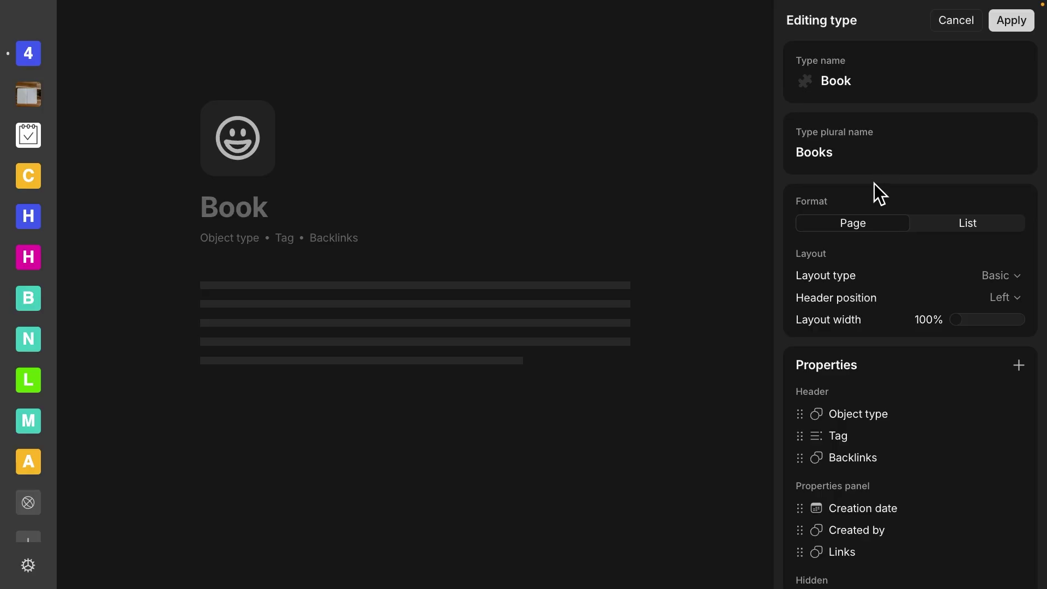
scroll(869, 305, "down", 2)
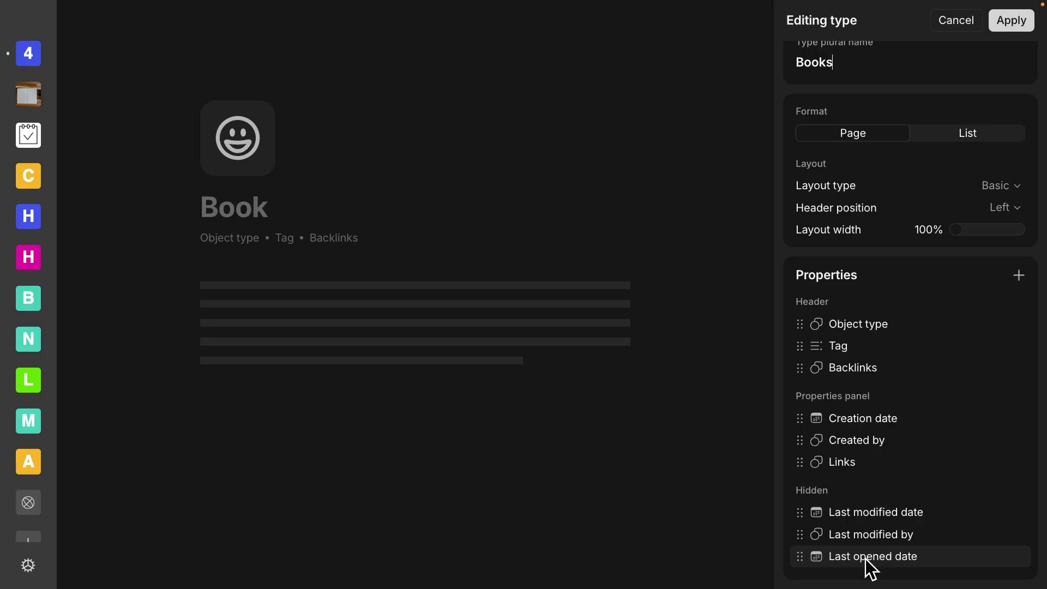
left_click(1015, 24)
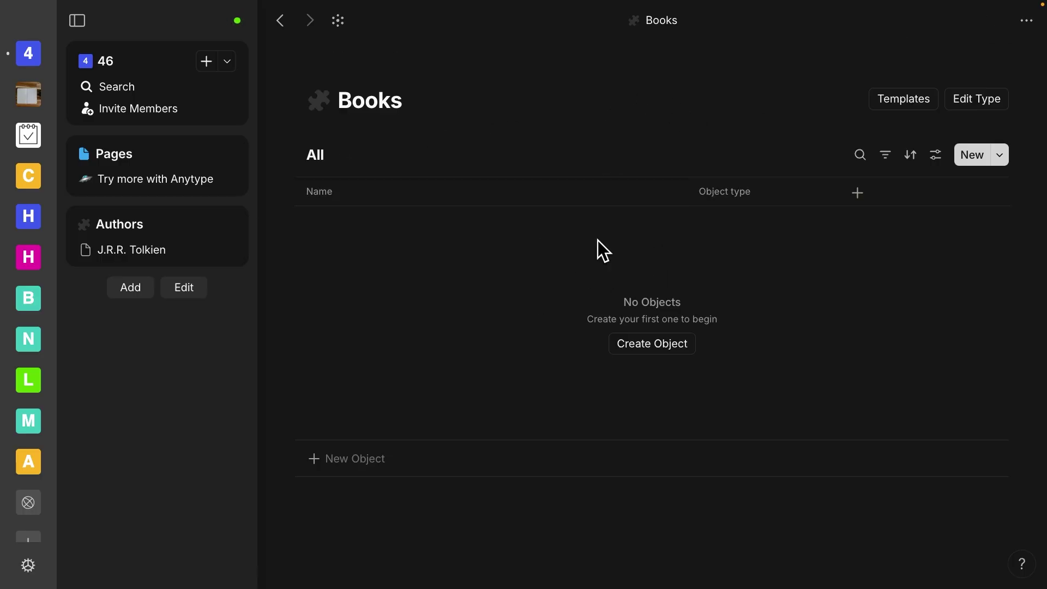
- Create an untitled Book object, open it, and review its properties, including the Hidden section
left_click(653, 345)
left_click(350, 227)
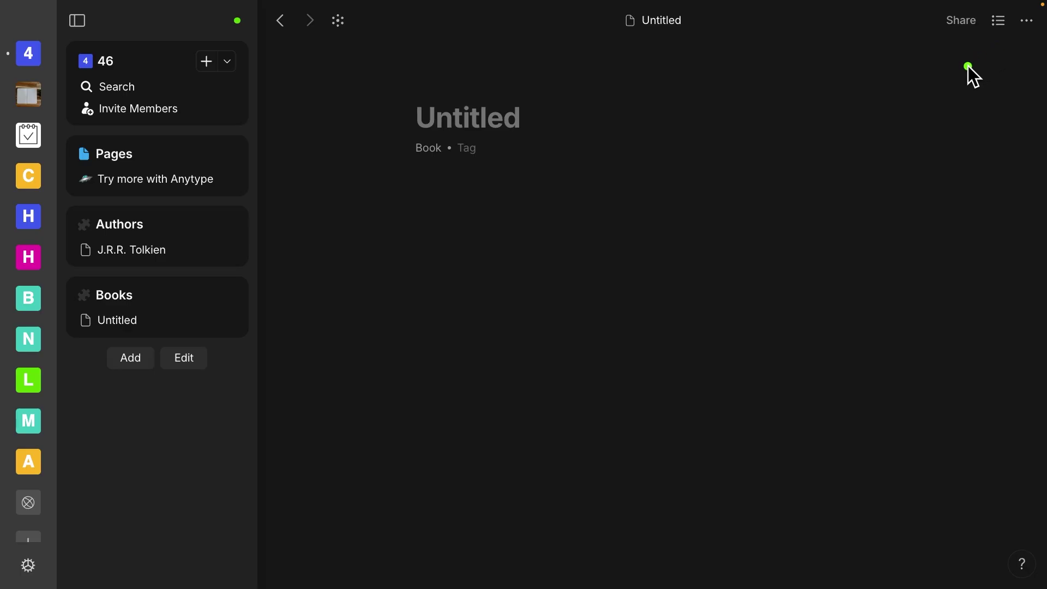
left_click(1000, 22)
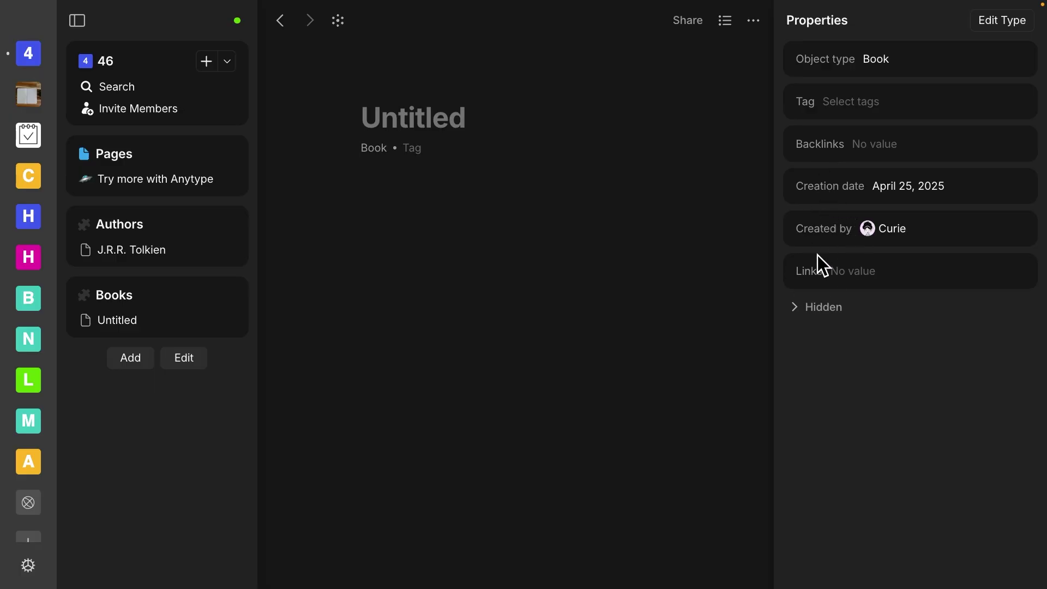
left_click(798, 308)
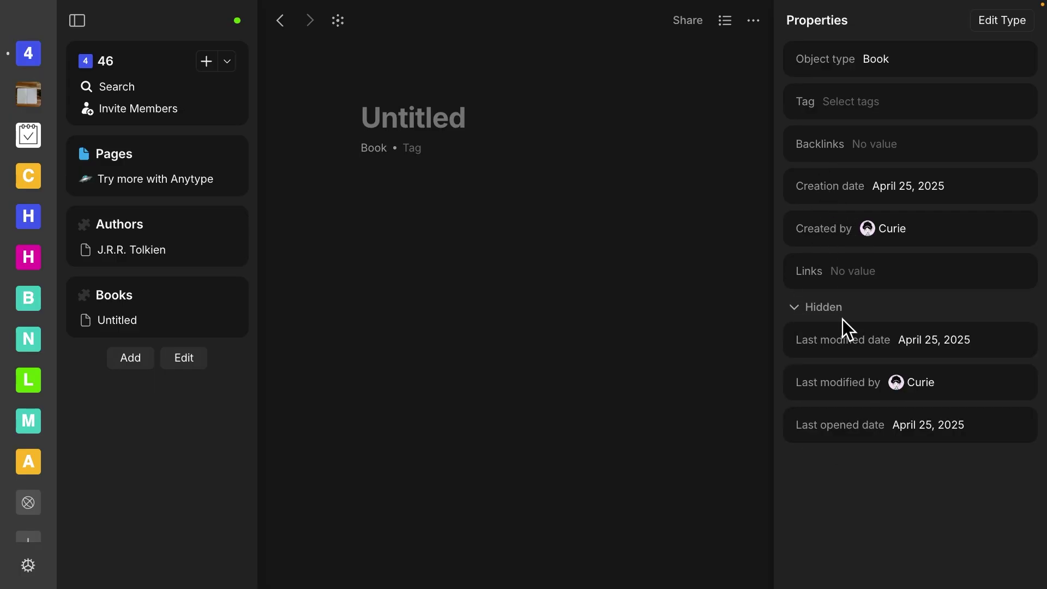
left_click(797, 306)
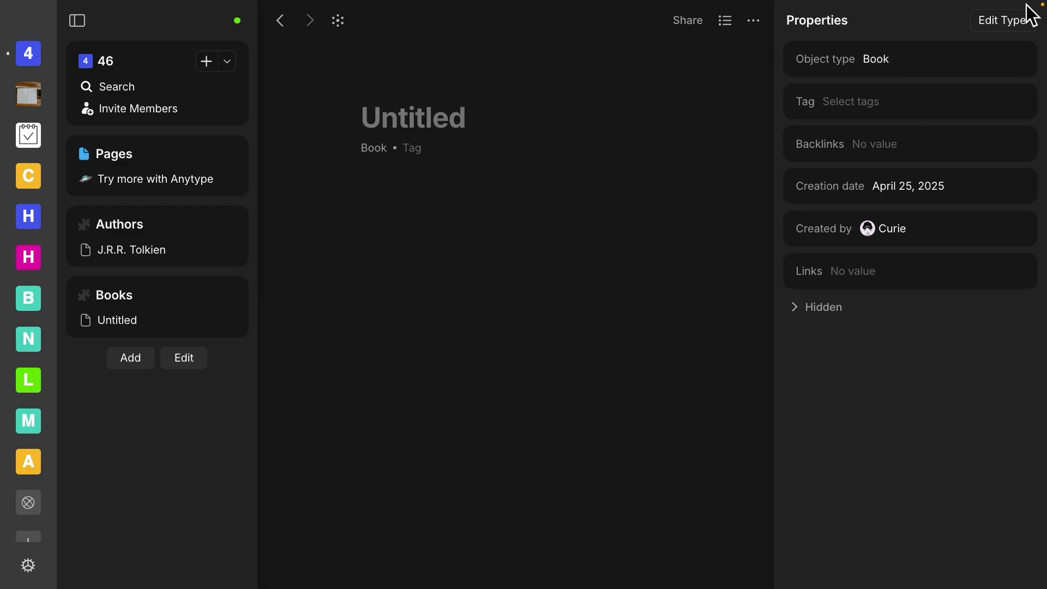
- Look over the Book type settings, cancel without changes, and go back to the Books list
left_click(1006, 24)
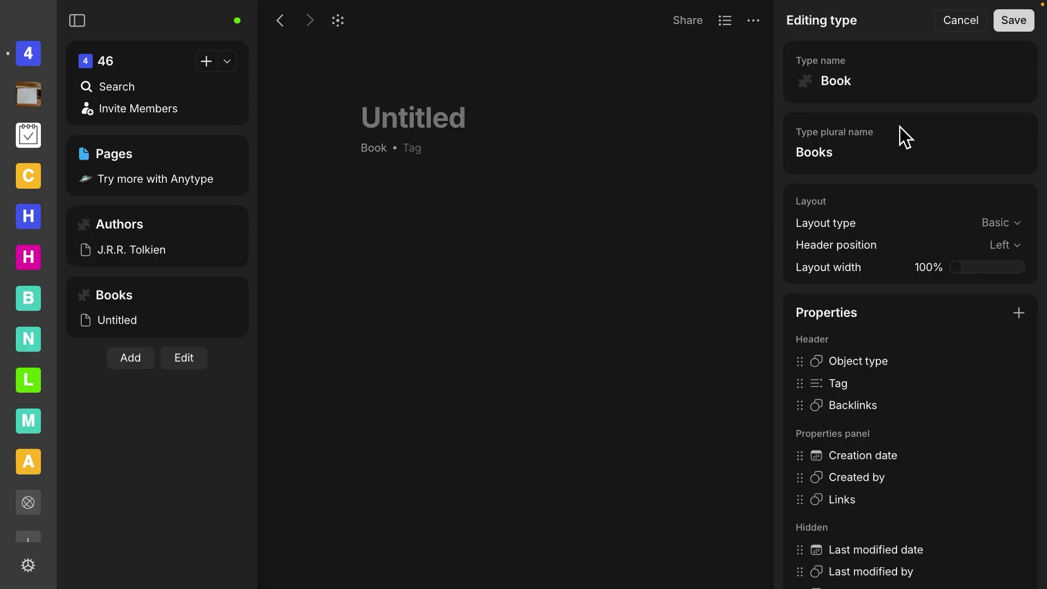
scroll(900, 131, "down", 1)
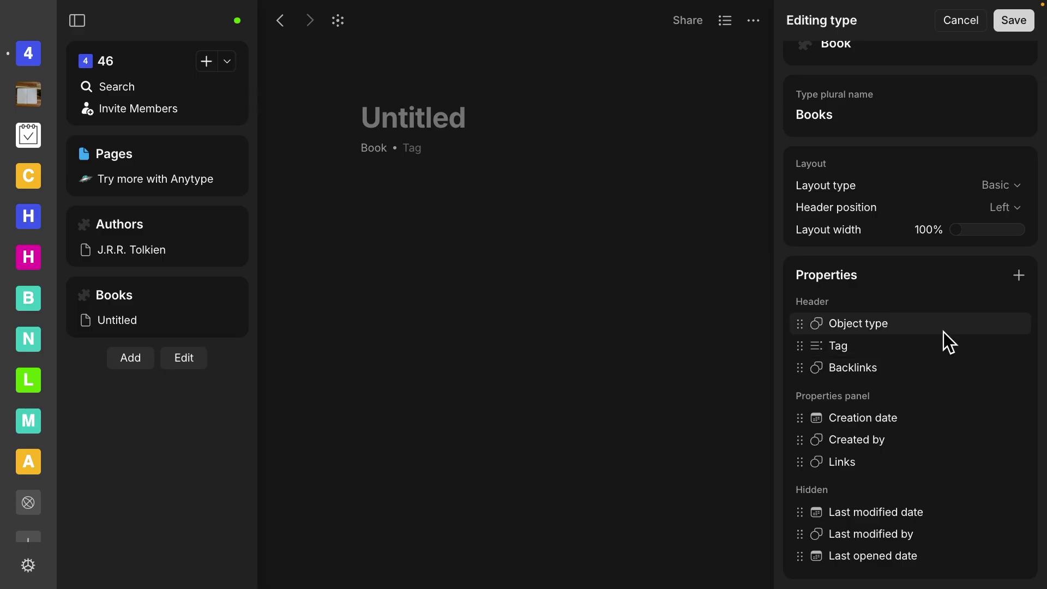
left_click(961, 21)
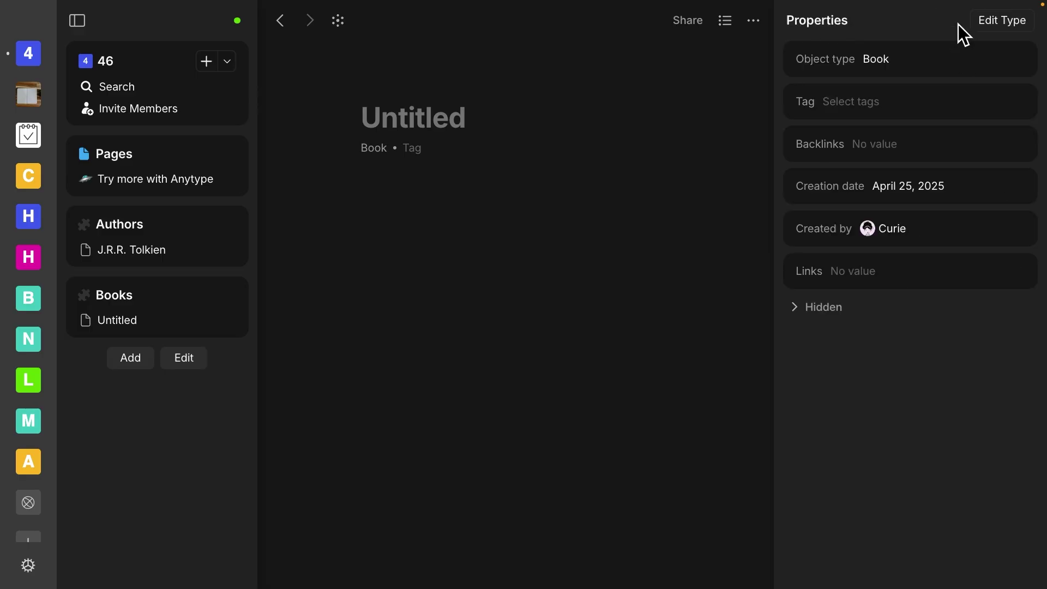
left_click(281, 22)
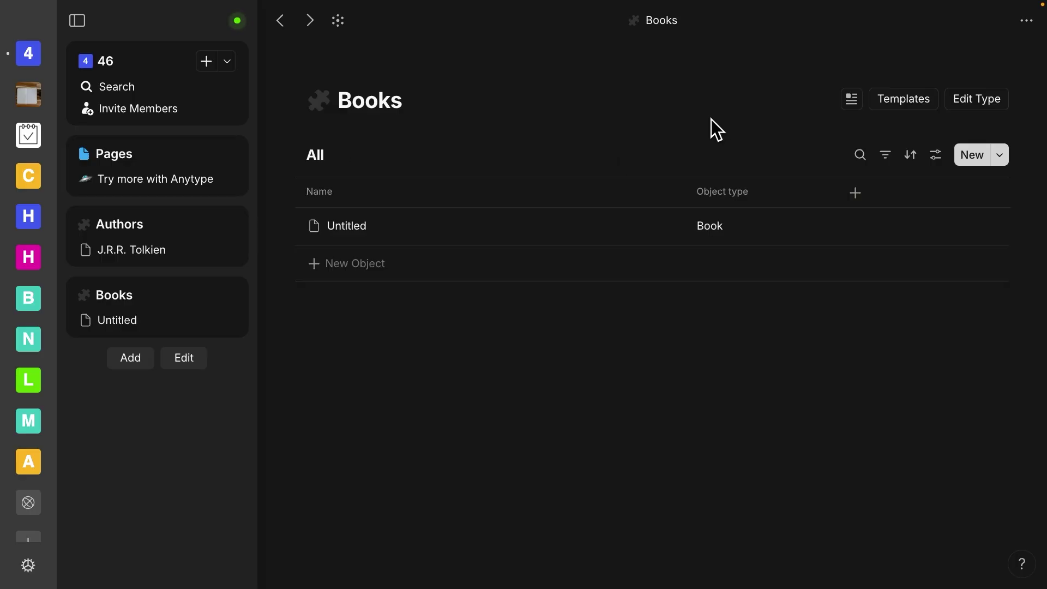
- Drag the Object type column next to the Name column
left_click_drag(700, 189, 435, 195)
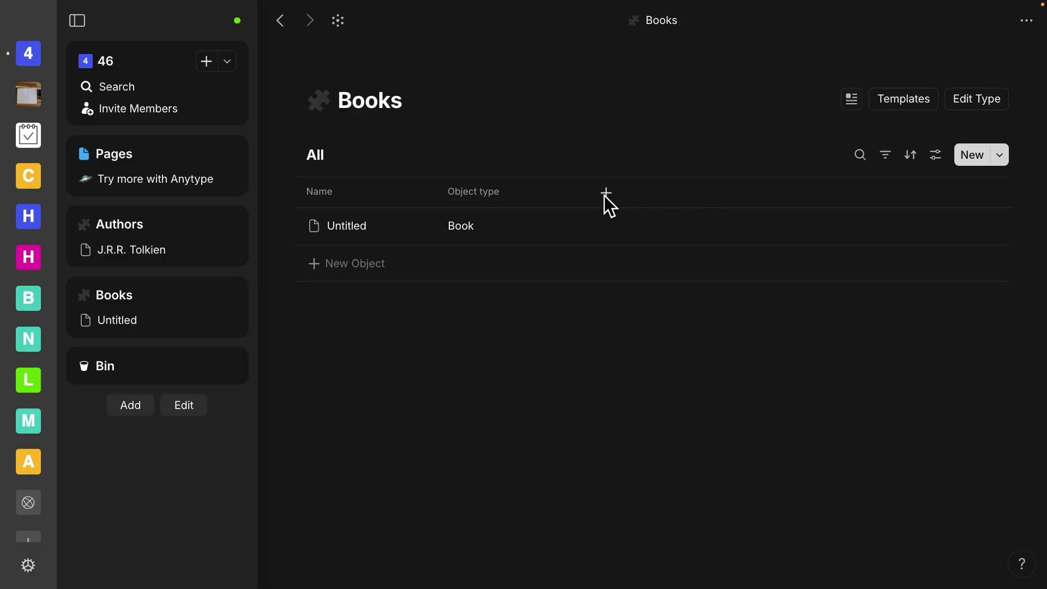
- Add a Select property named 'Book topic' as a new column in the Books list
left_click(606, 194)
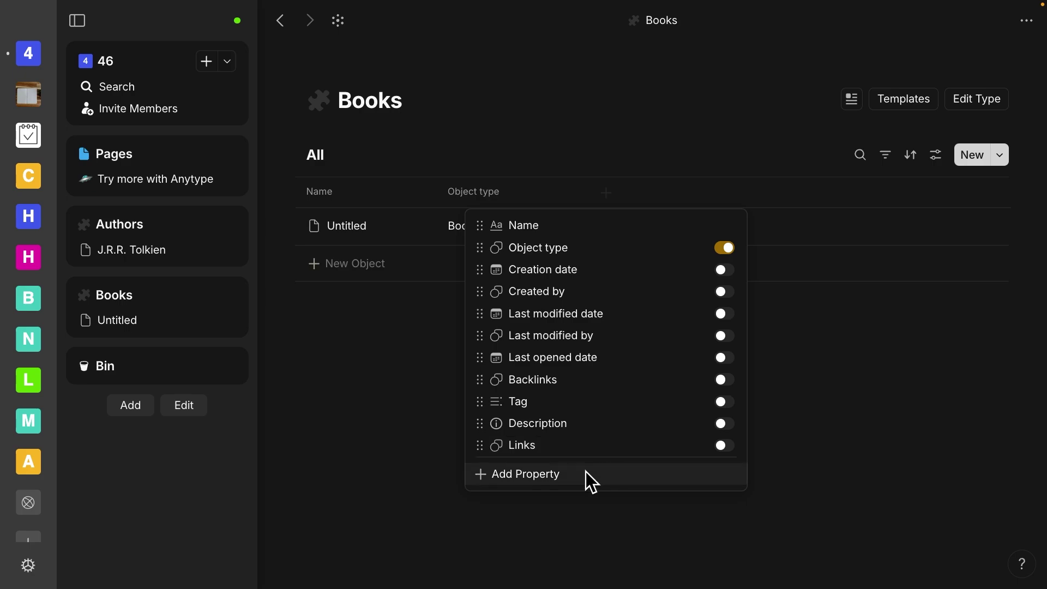
left_click(545, 477)
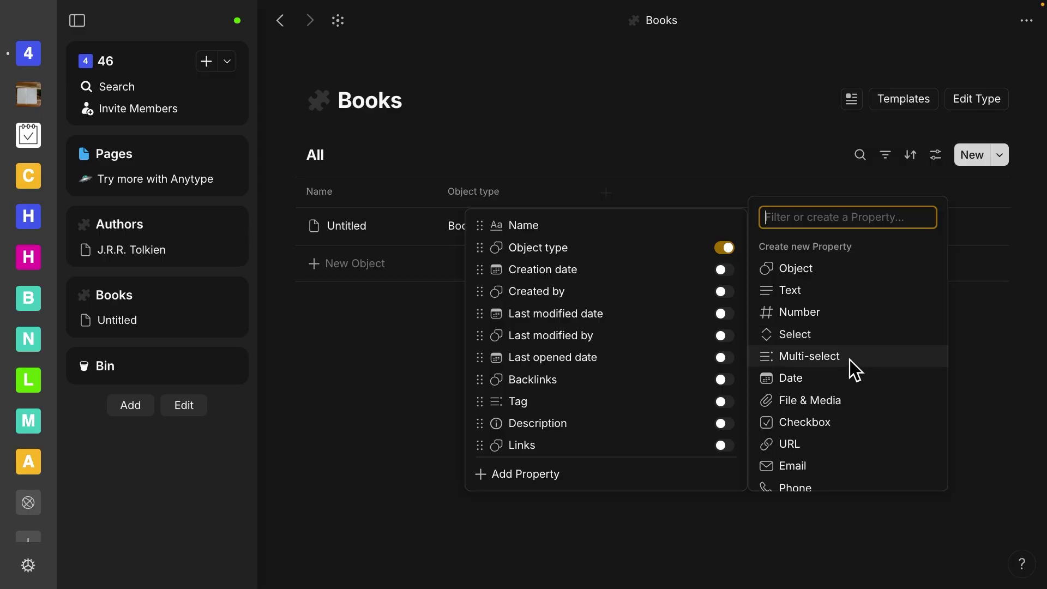
left_click(803, 336)
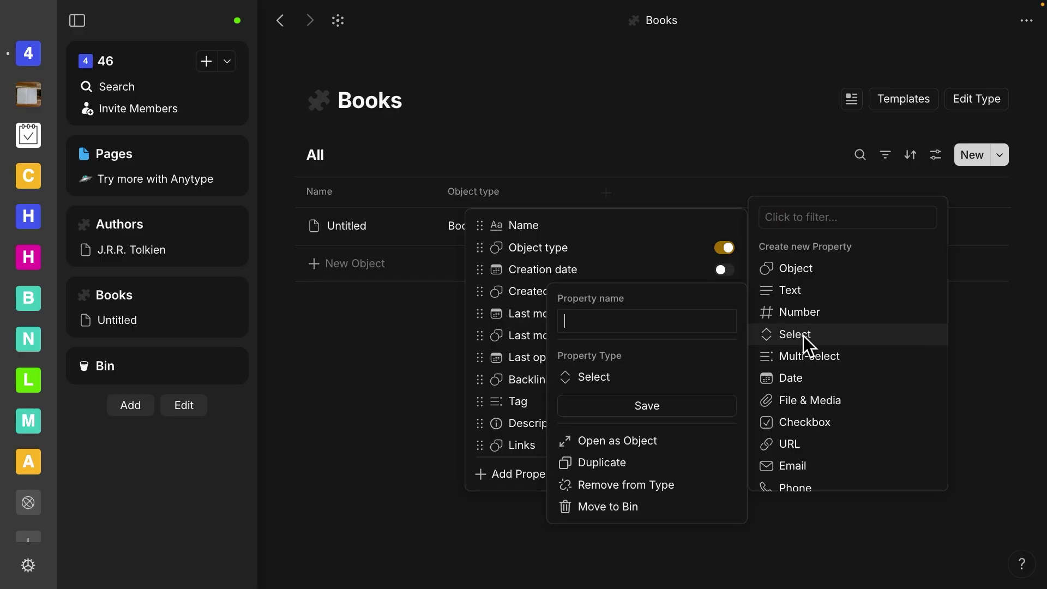
type("Boo")
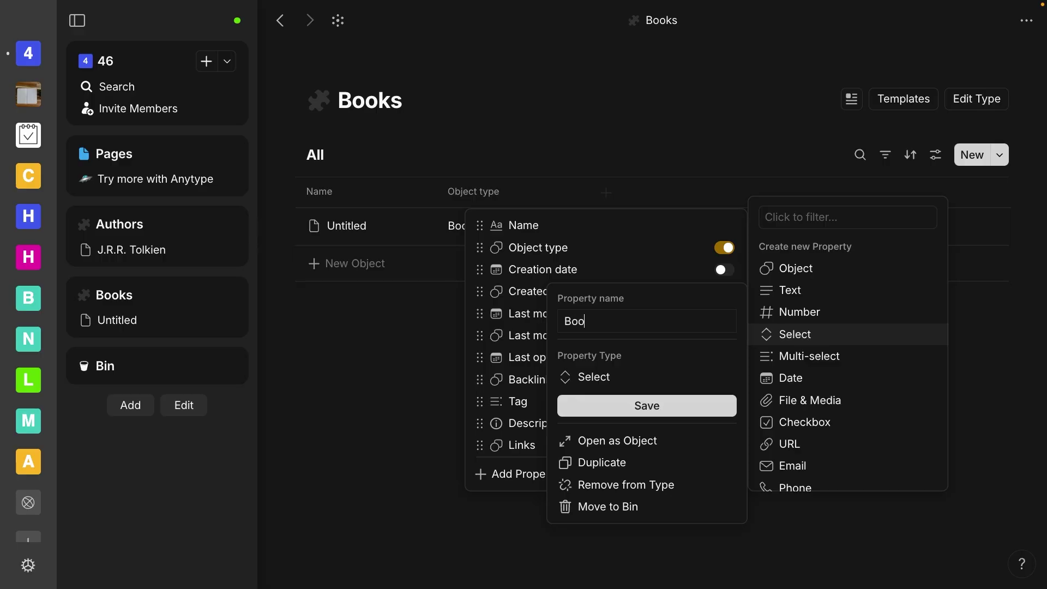
type("k topic")
left_click(634, 404)
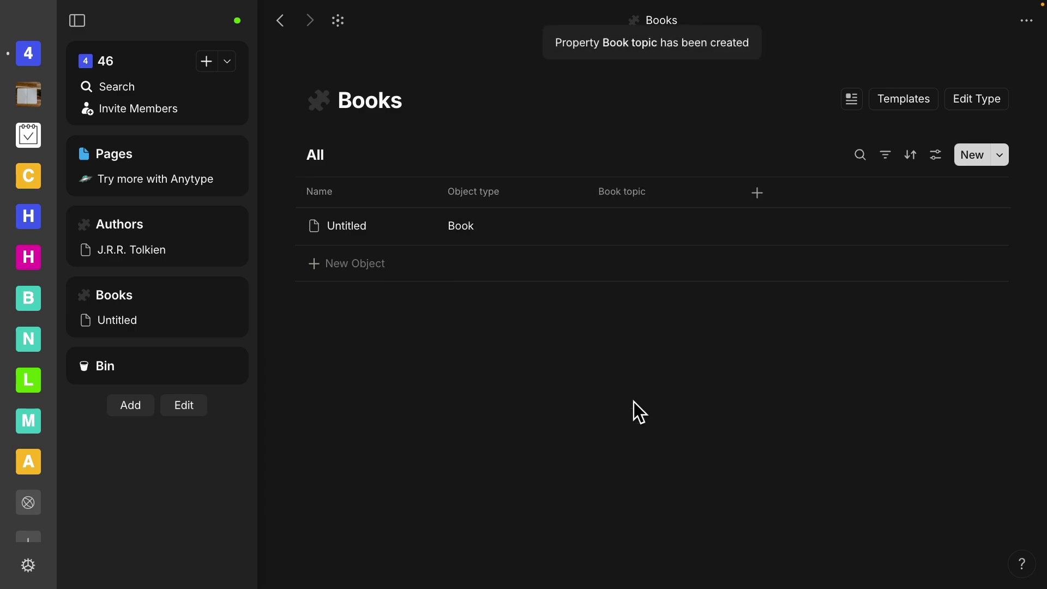
- Create 'Fiction' and 'Non-Fiction' topic options and leave the untitled book set to Non-Fiction
left_click(620, 228)
type("Fiction")
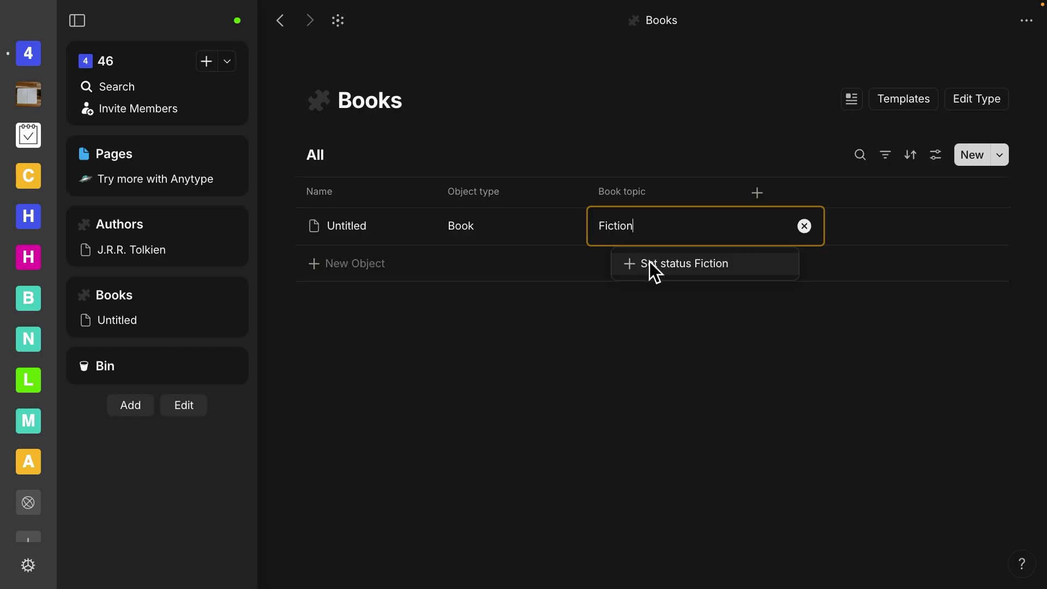
left_click(656, 268)
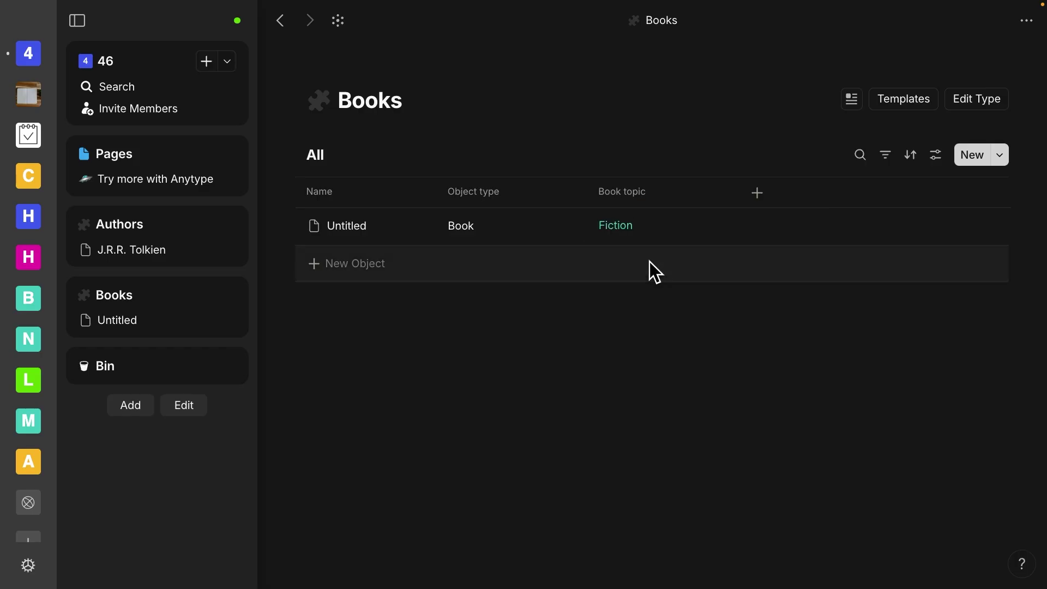
left_click(643, 233)
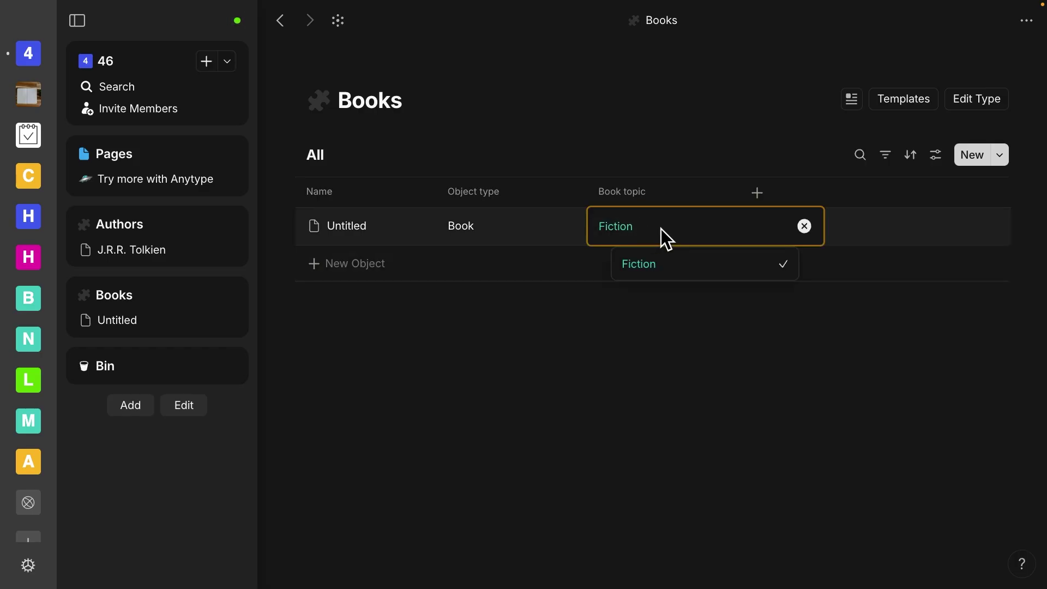
type("Non")
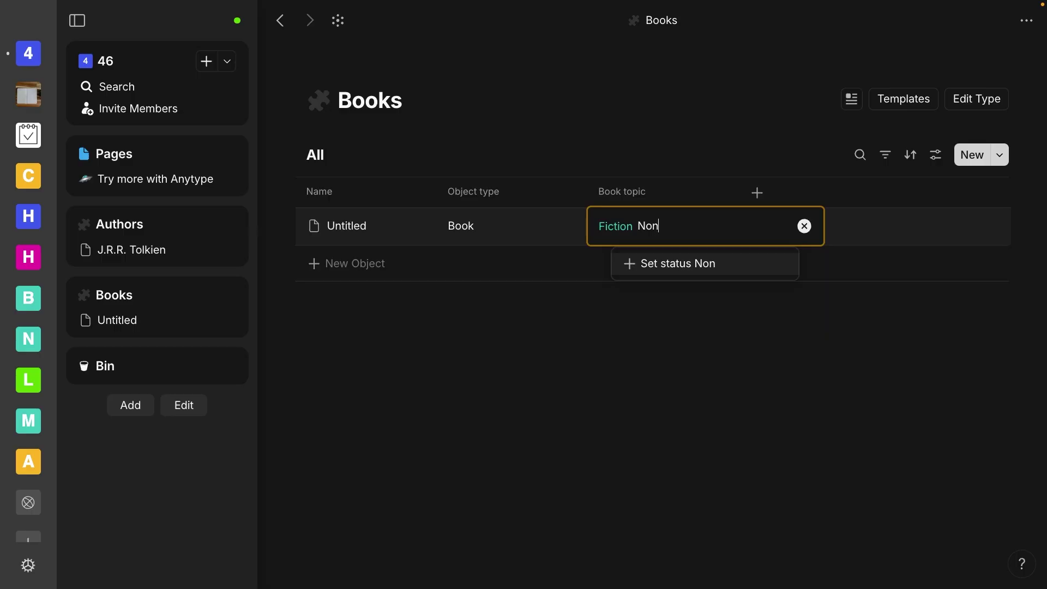
type("-Fiction")
left_click(675, 264)
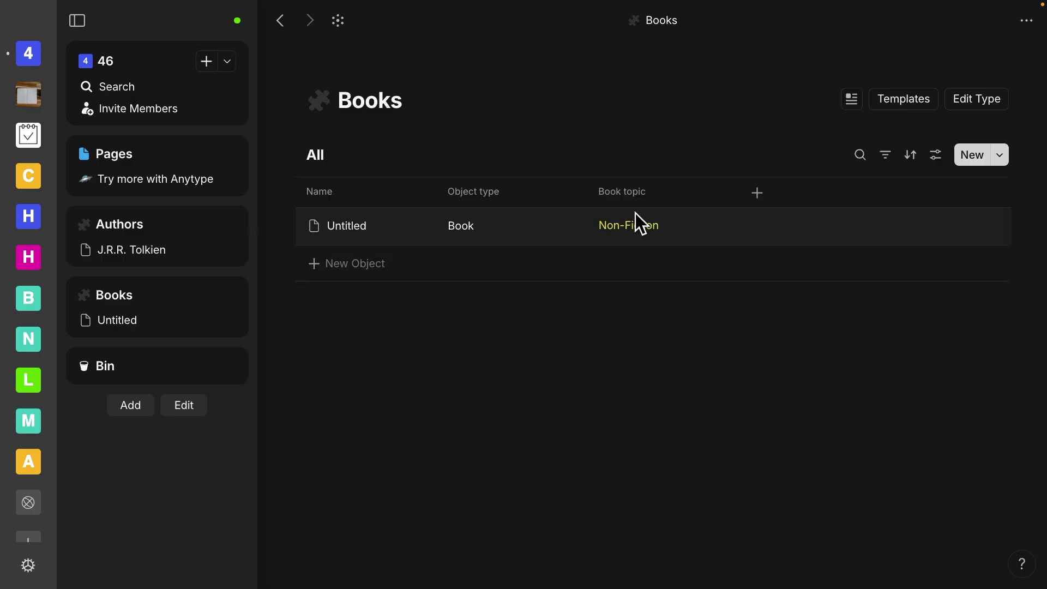
left_click(667, 225)
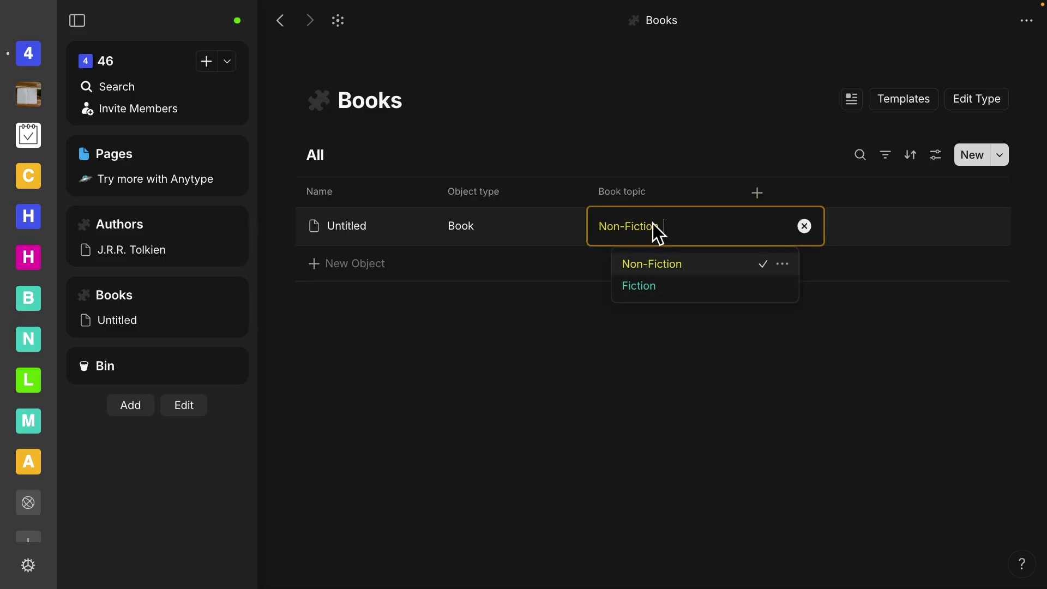
left_click(711, 143)
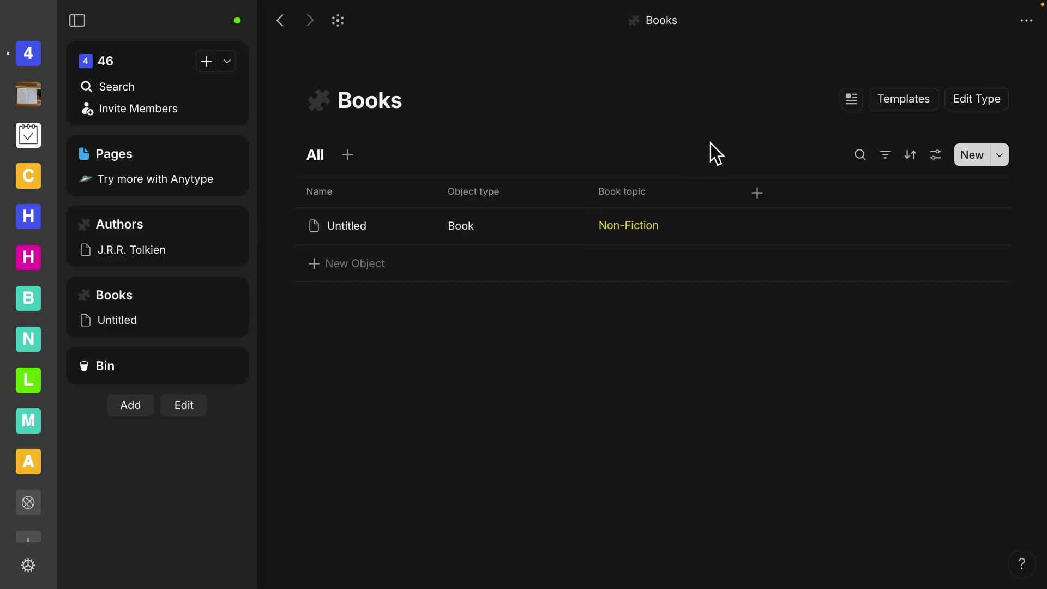
- Add a multi-select property named 'Genre' as a column in the Books list
left_click(758, 194)
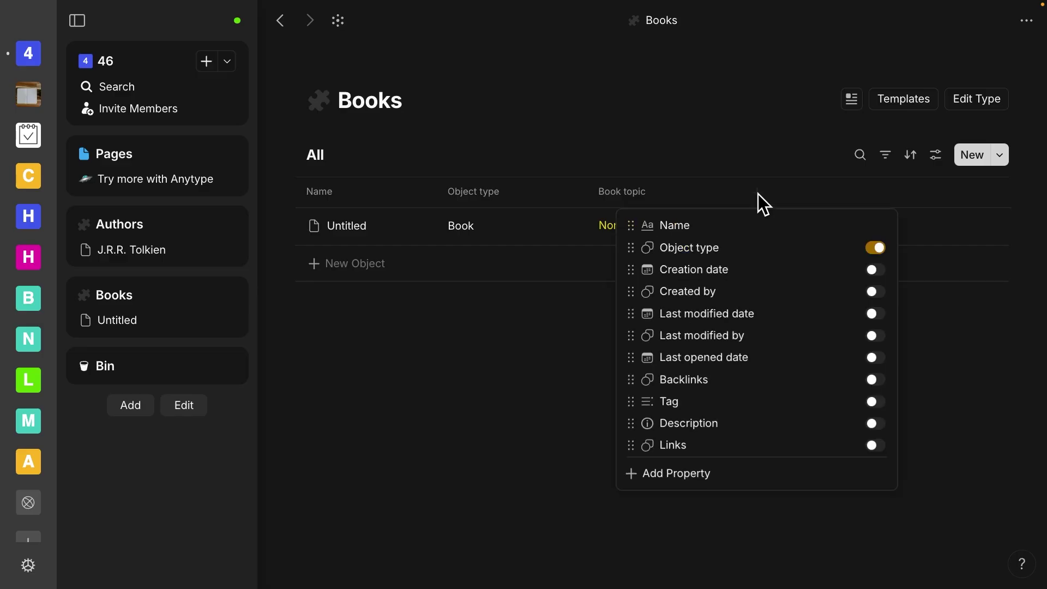
left_click(707, 479)
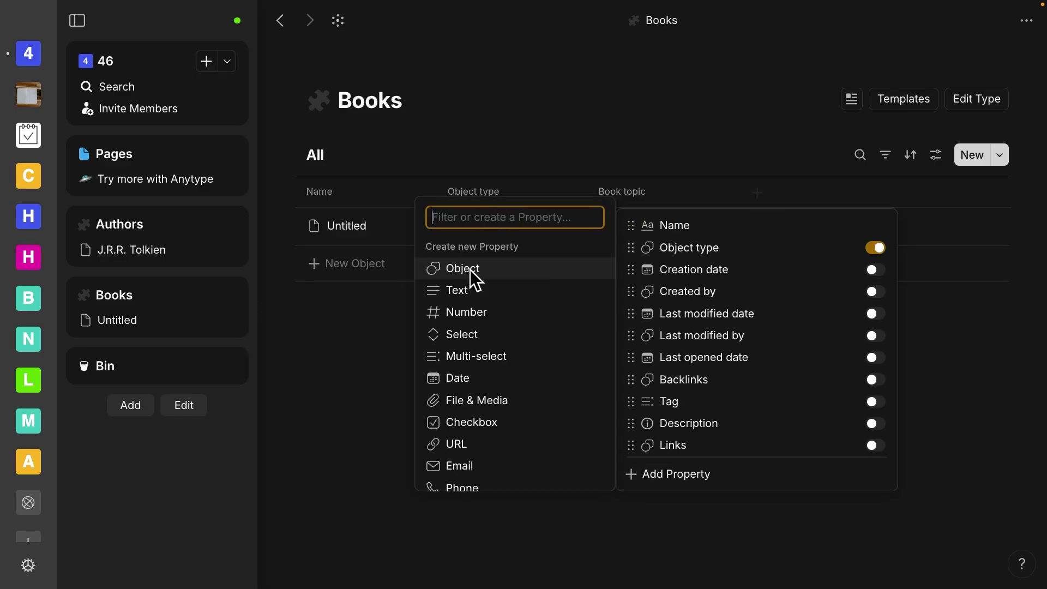
left_click(479, 359)
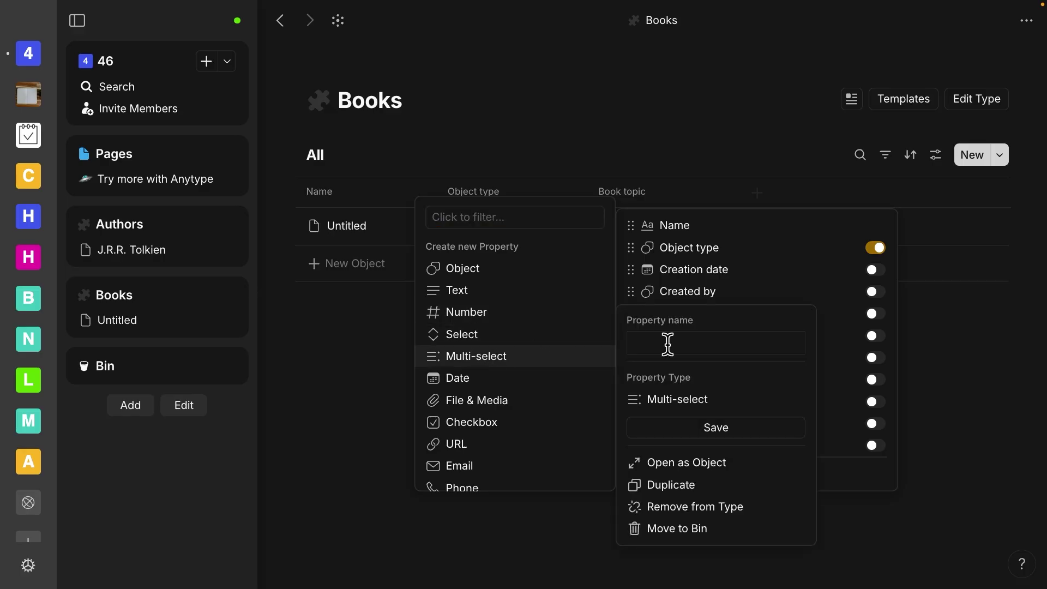
type("Genre")
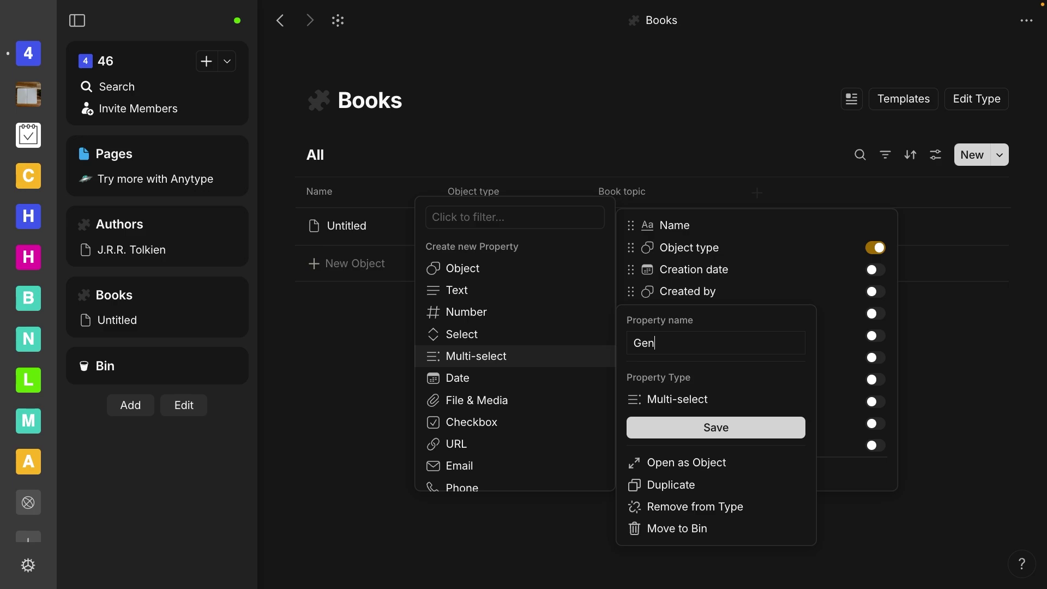
mouse_move(754, 389)
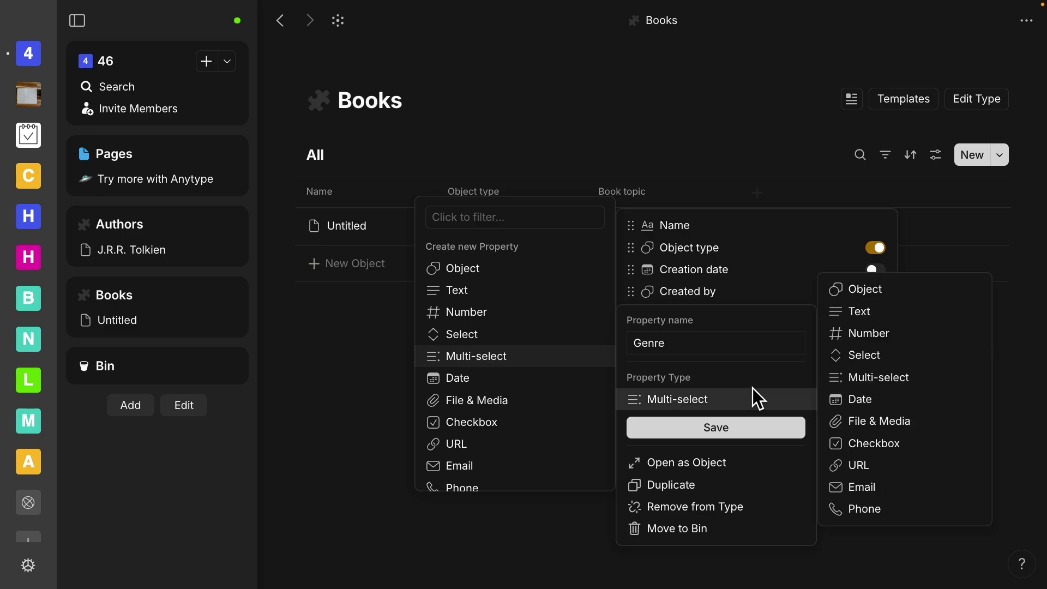
left_click(718, 428)
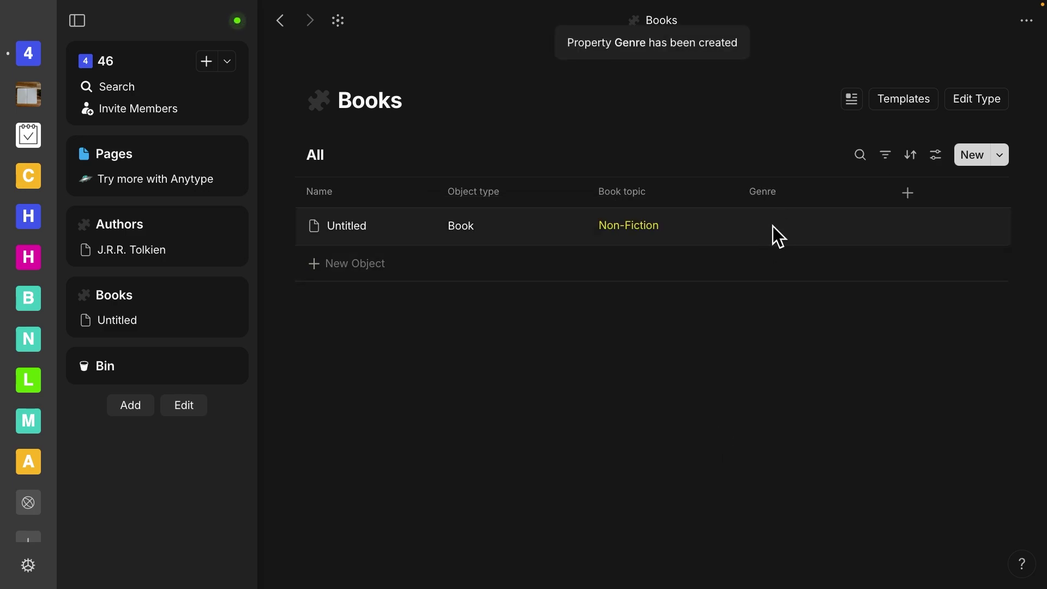
- Create Fantasy, Business and Sci-Fi genre tags, keep only Fantasy on the book, and set its topic to Fiction
left_click(777, 236)
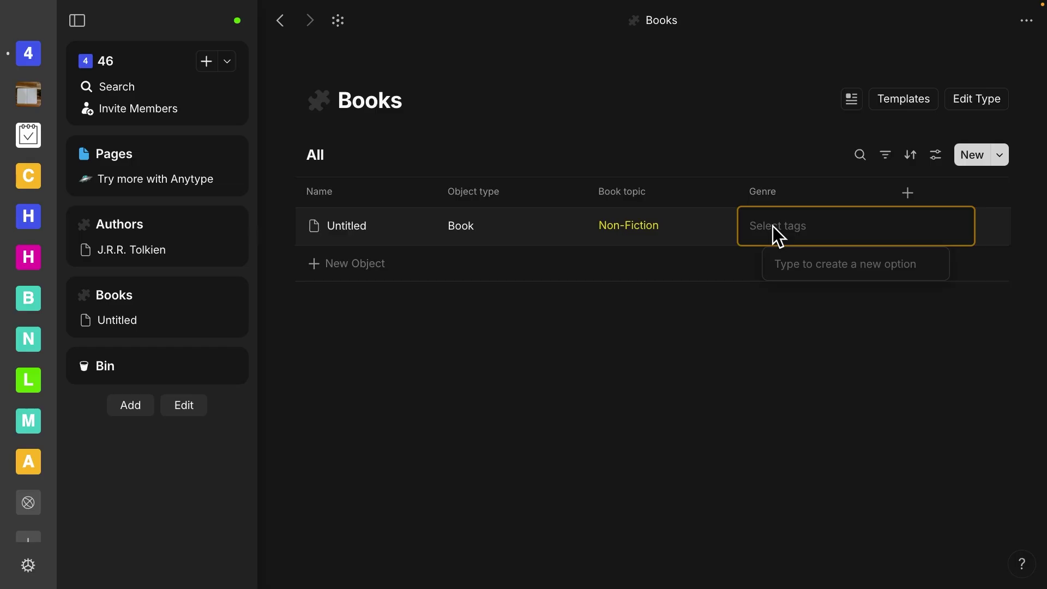
type("Fantasy")
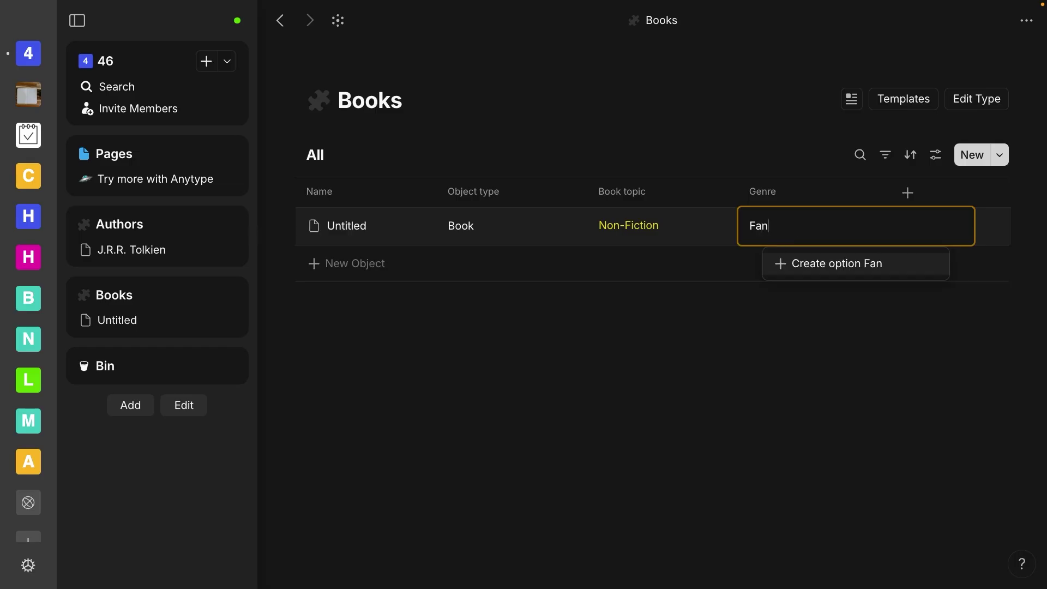
left_click(807, 263)
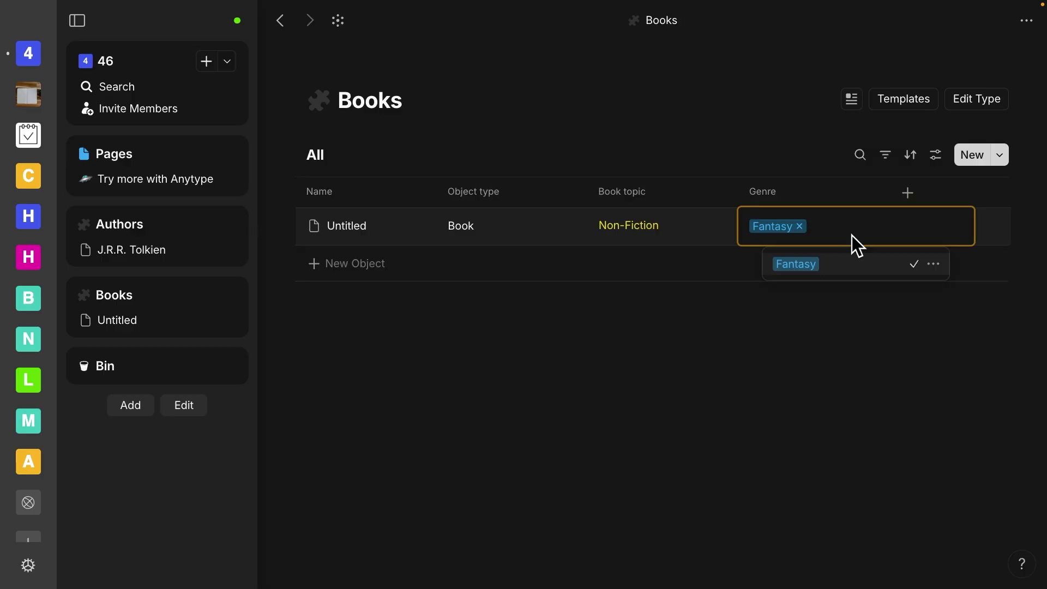
type("Business")
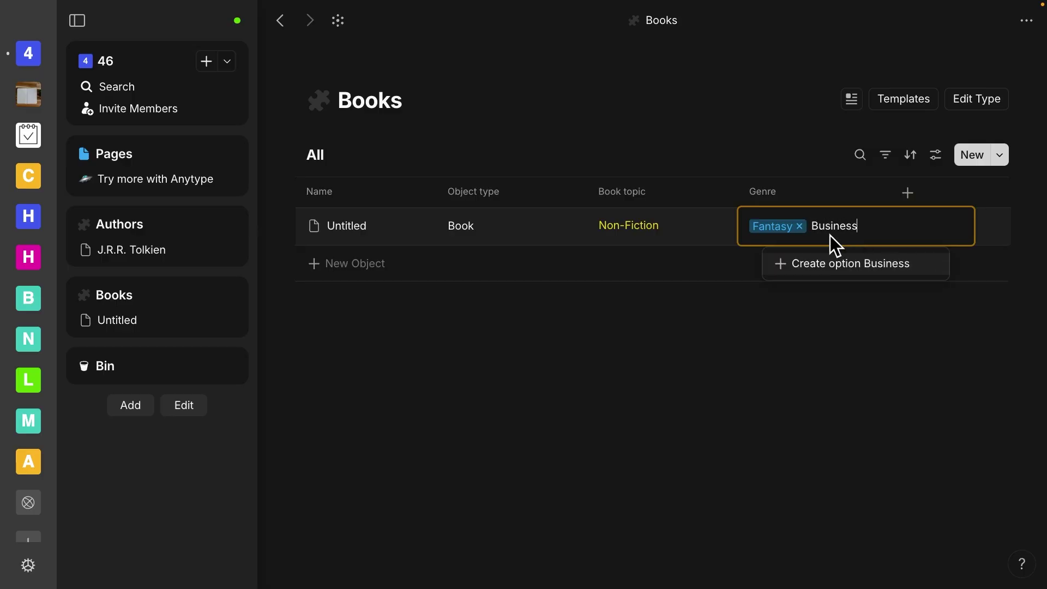
key("Return")
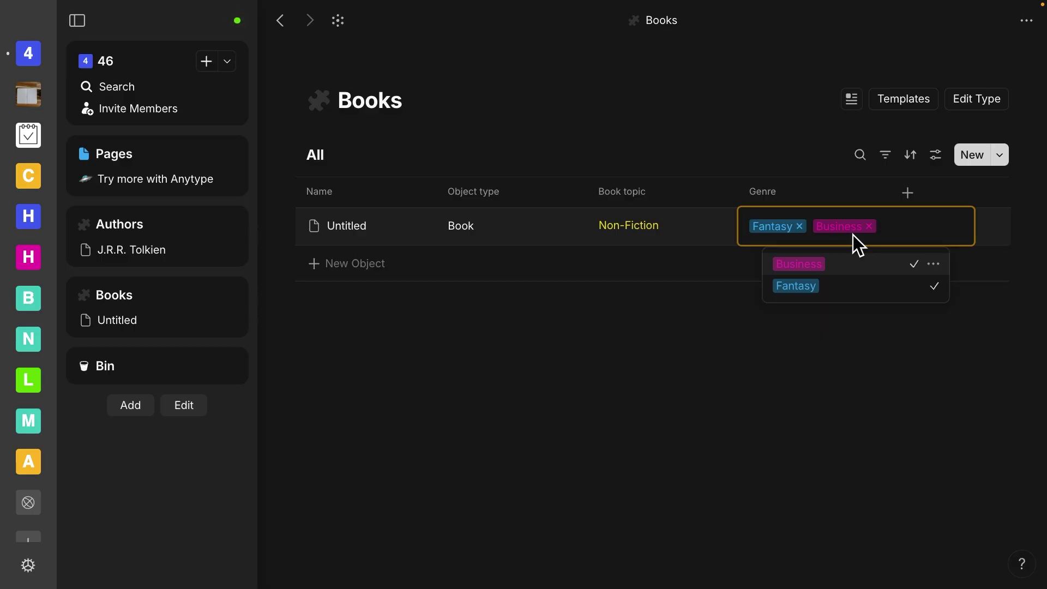
type("Sci-Fi")
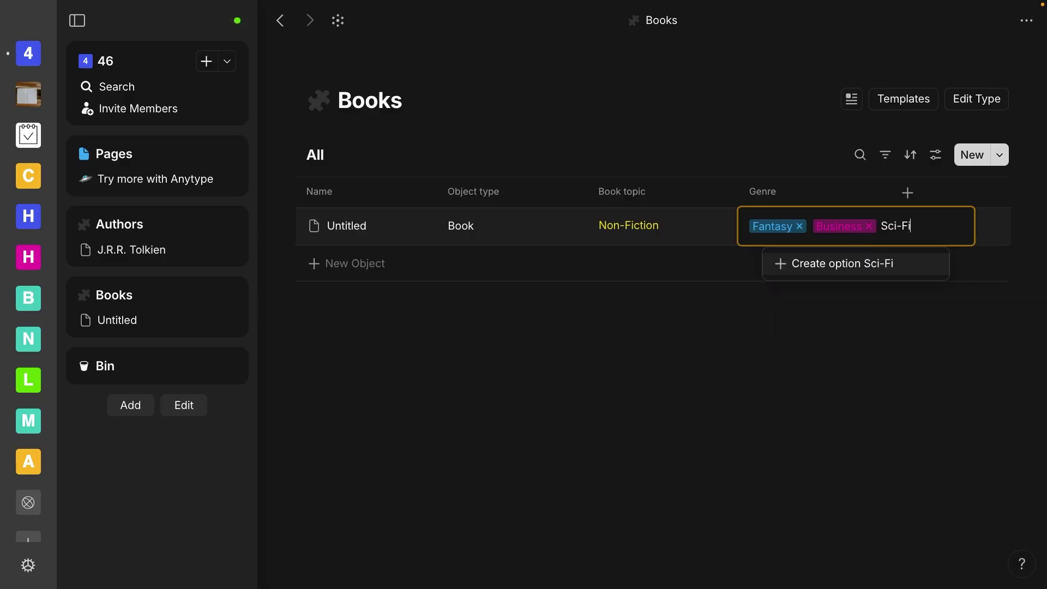
key("Return")
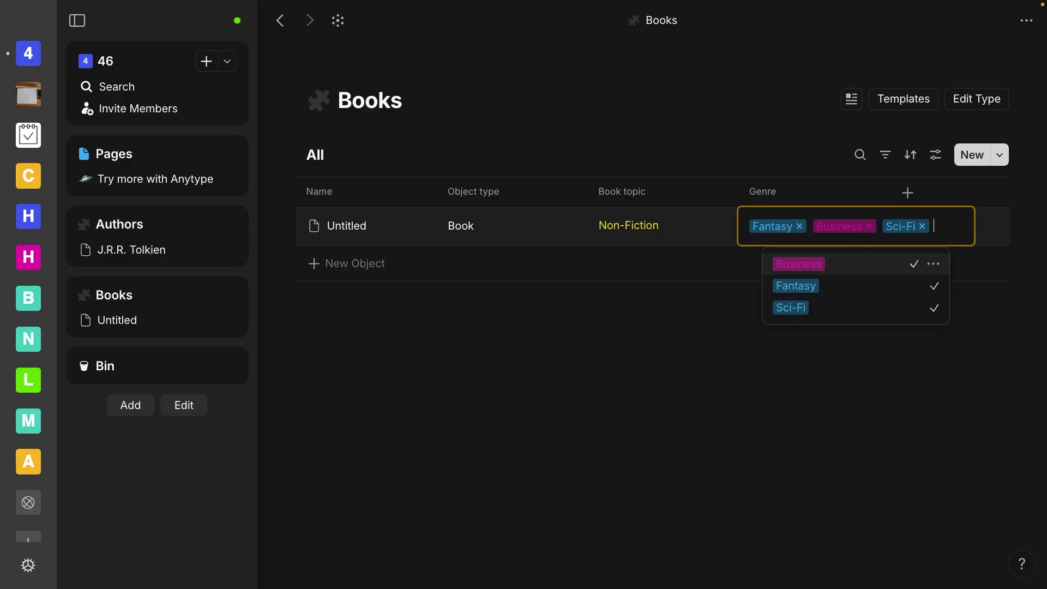
left_click(870, 227)
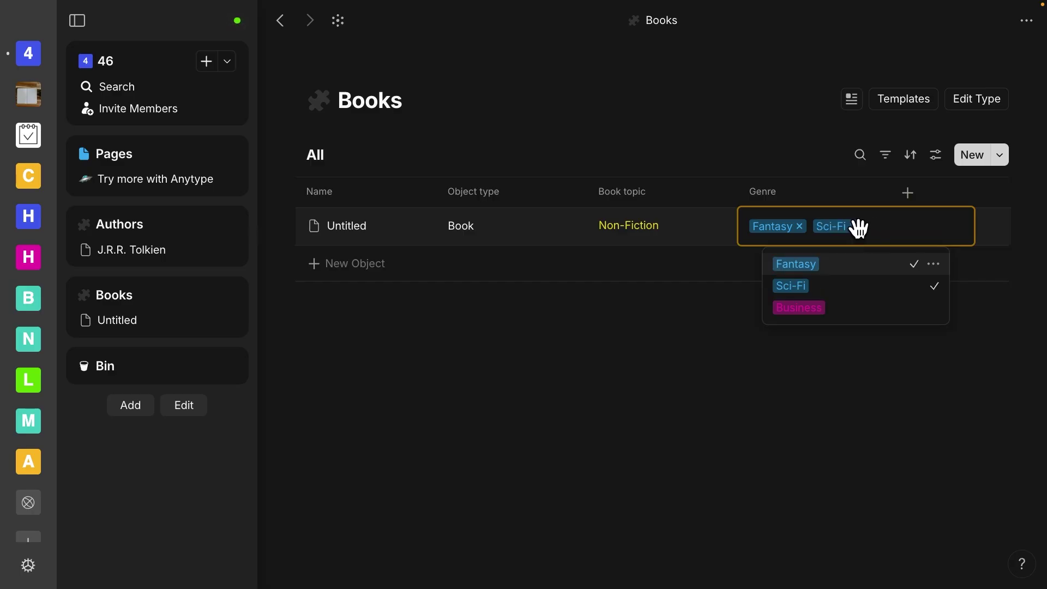
left_click(857, 227)
left_click(688, 342)
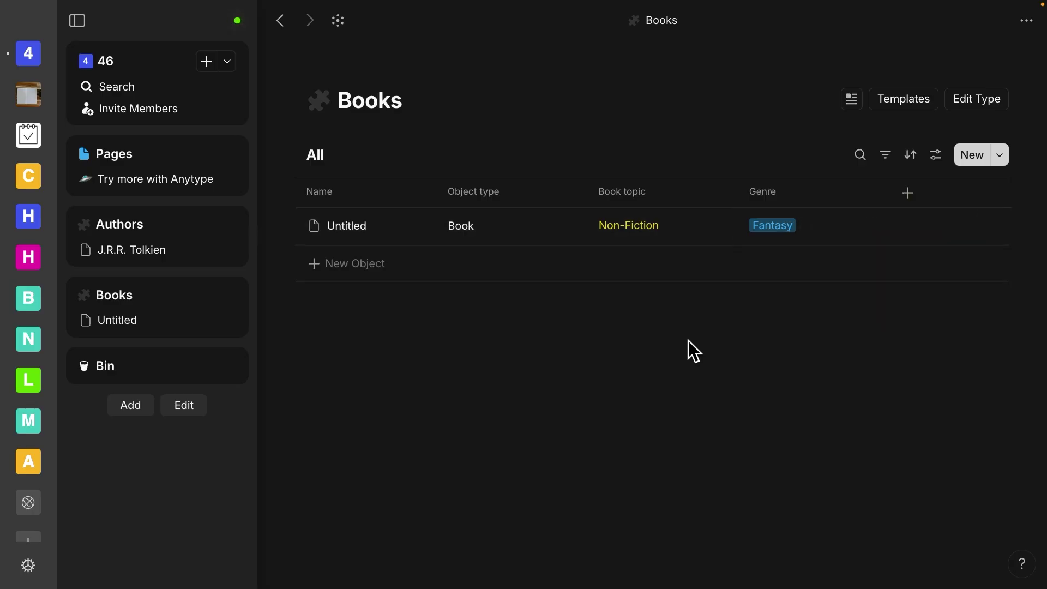
left_click(658, 226)
left_click(648, 286)
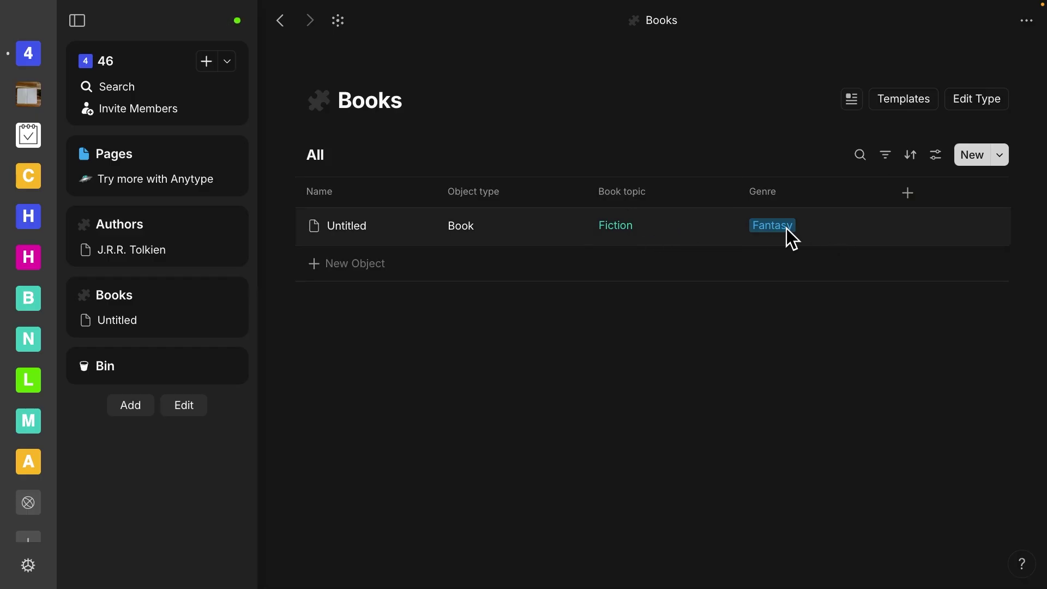
- Review the Book type's Book topic and Genre properties and save the type settings
left_click(982, 100)
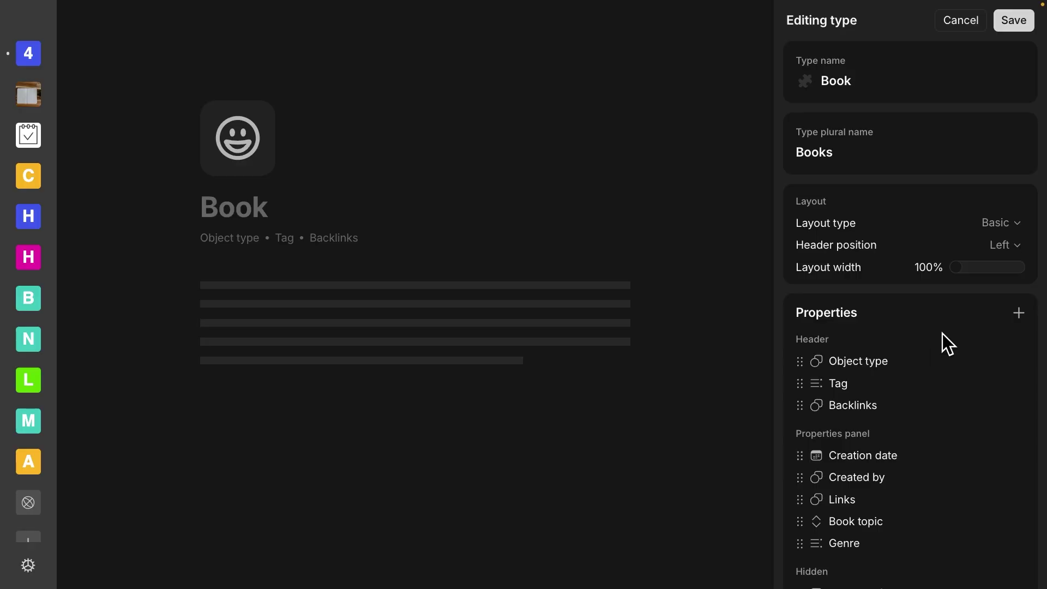
scroll(904, 369, "down", 2)
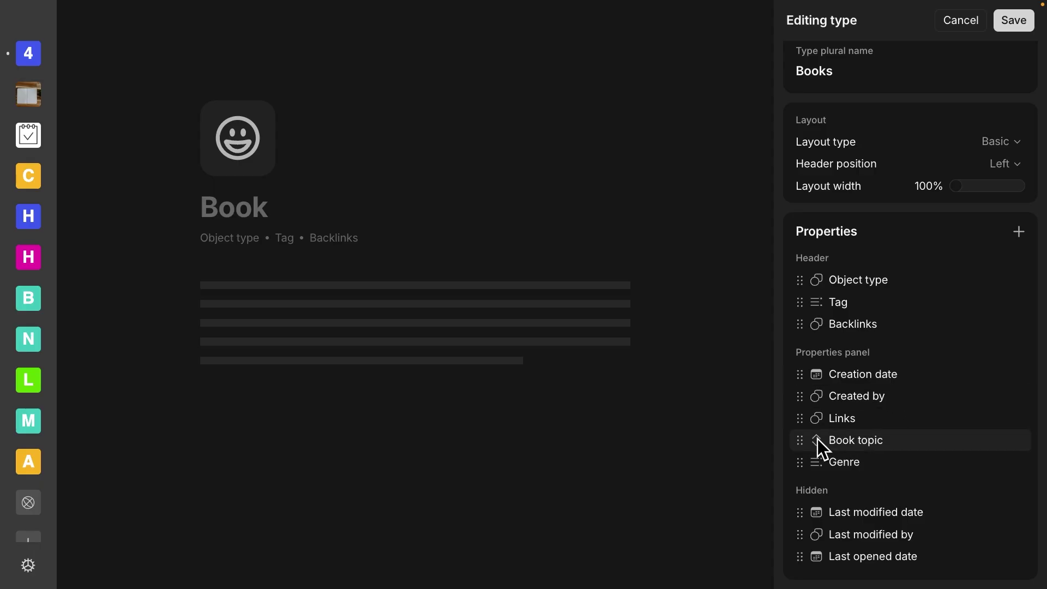
scroll(887, 345, "up", 2)
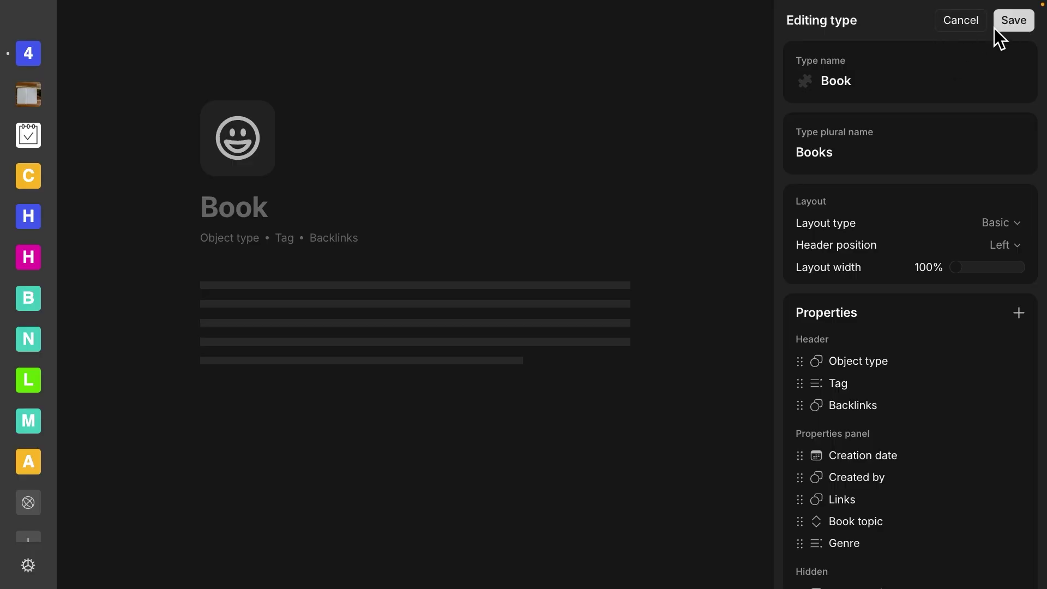
left_click(1014, 20)
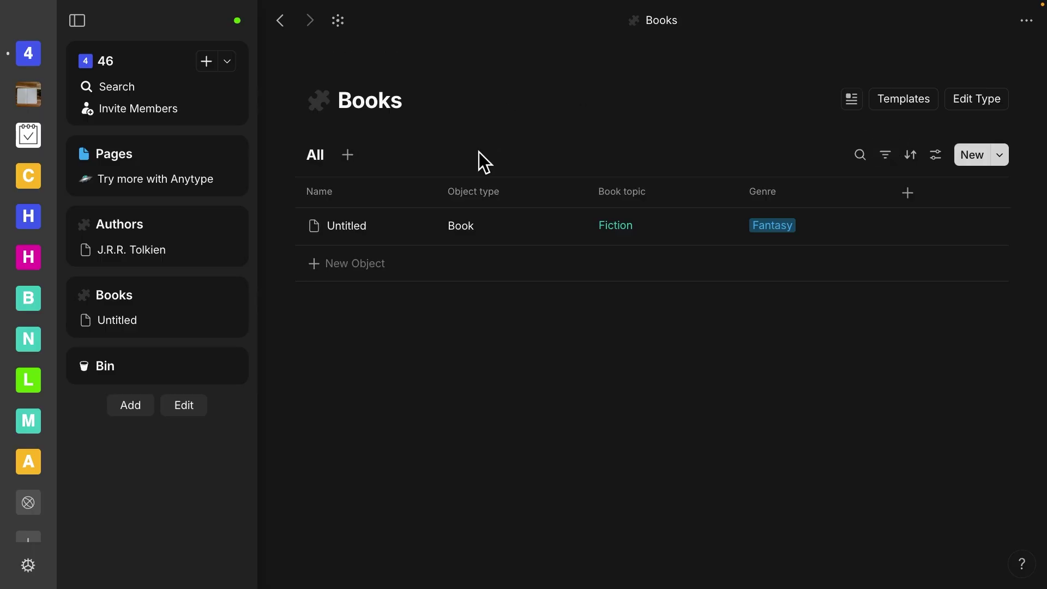
- Add an Object property named Author to the Books table, limited to Author objects
left_click(907, 193)
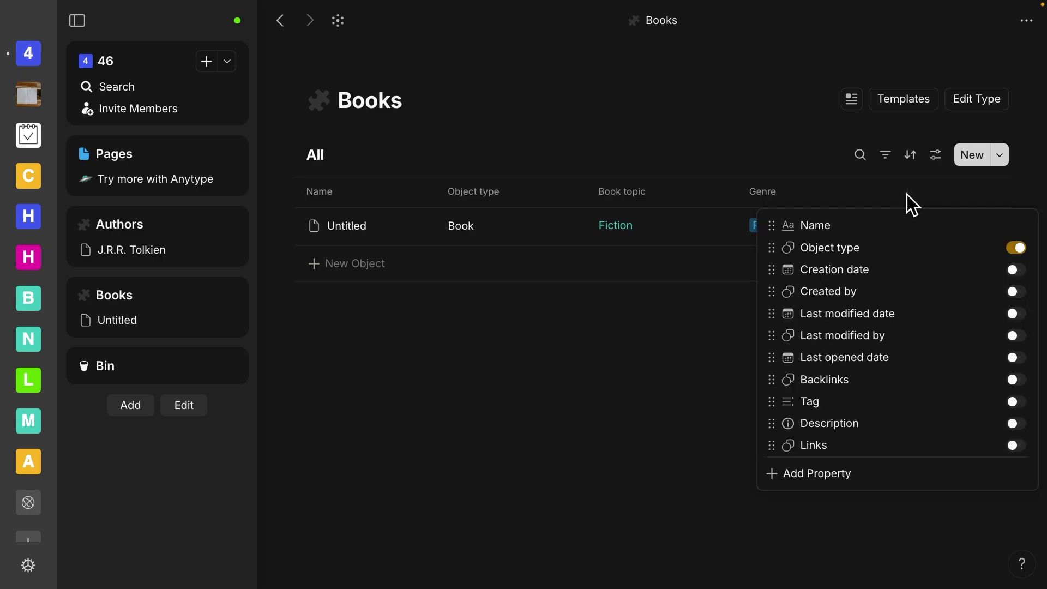
left_click(841, 484)
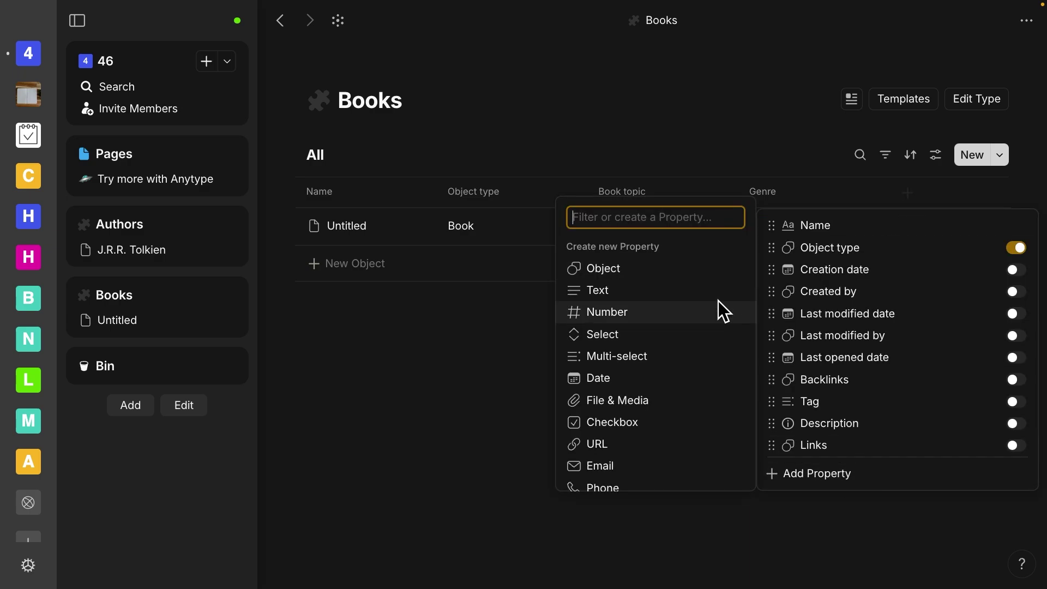
left_click(621, 271)
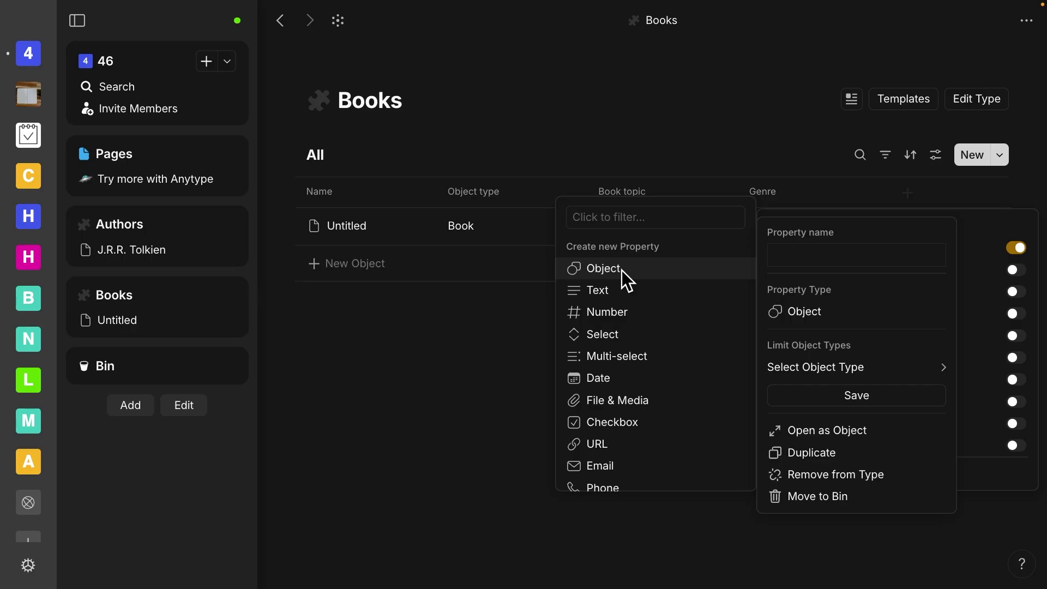
type("Author")
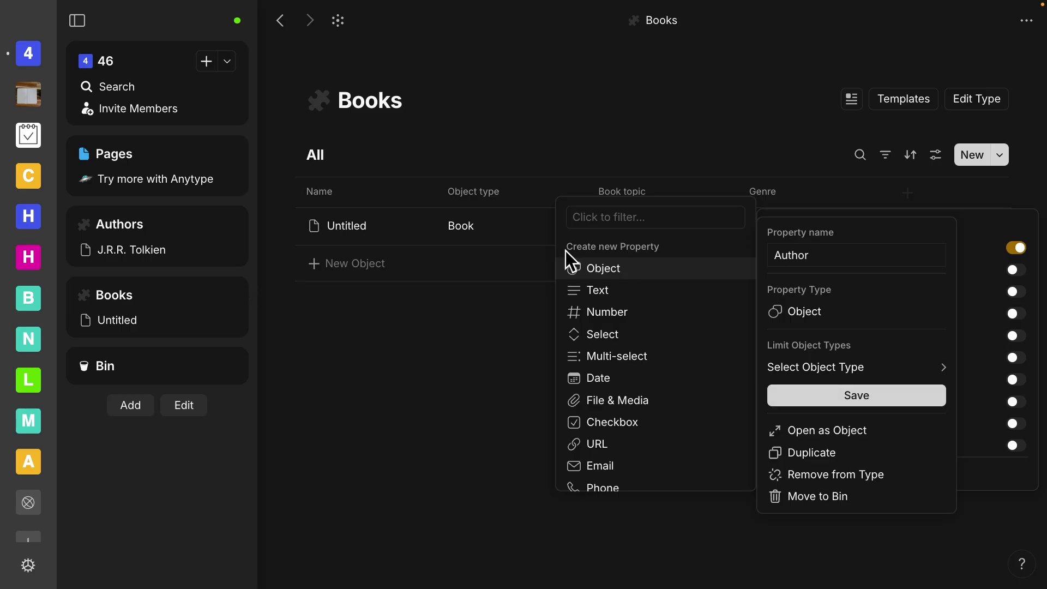
mouse_move(827, 368)
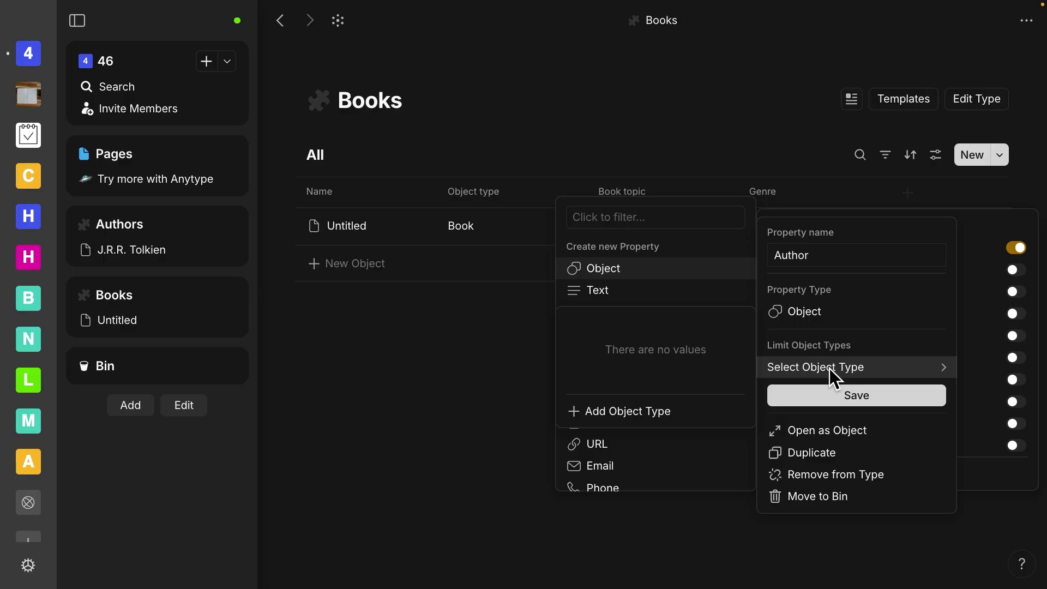
left_click(617, 414)
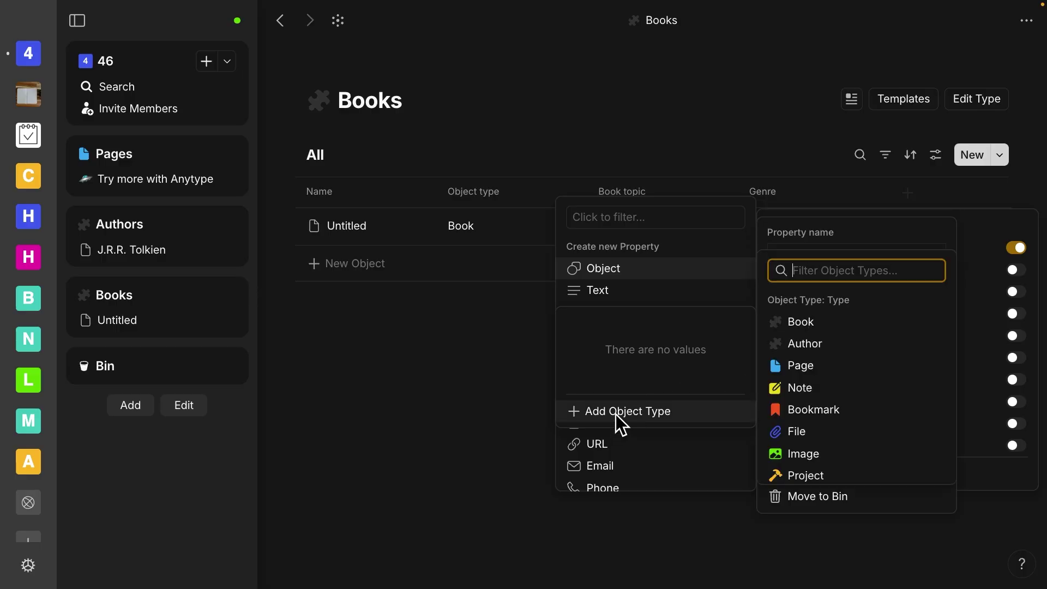
left_click(807, 344)
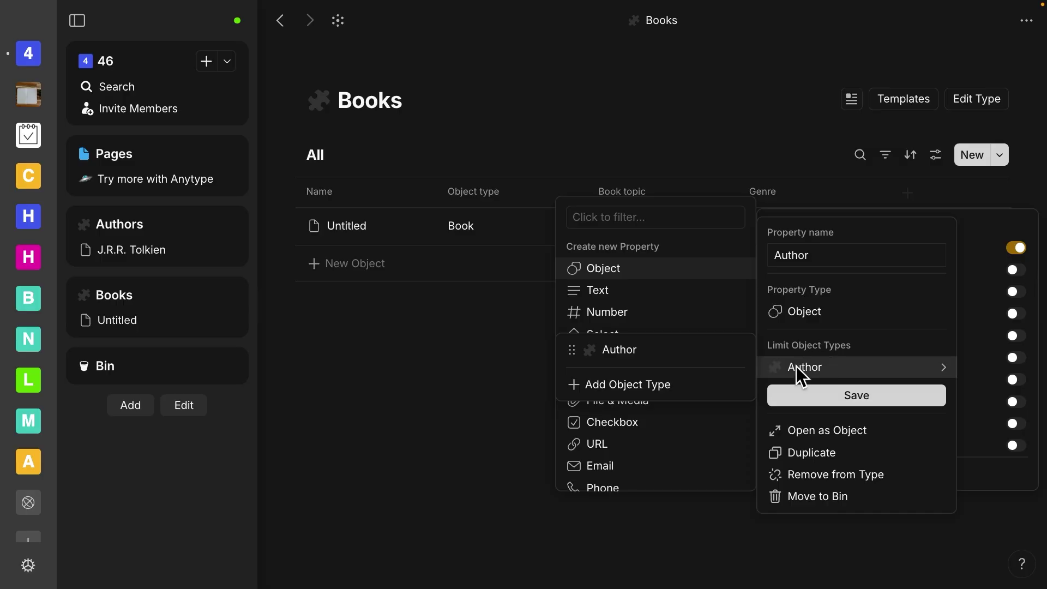
left_click(853, 404)
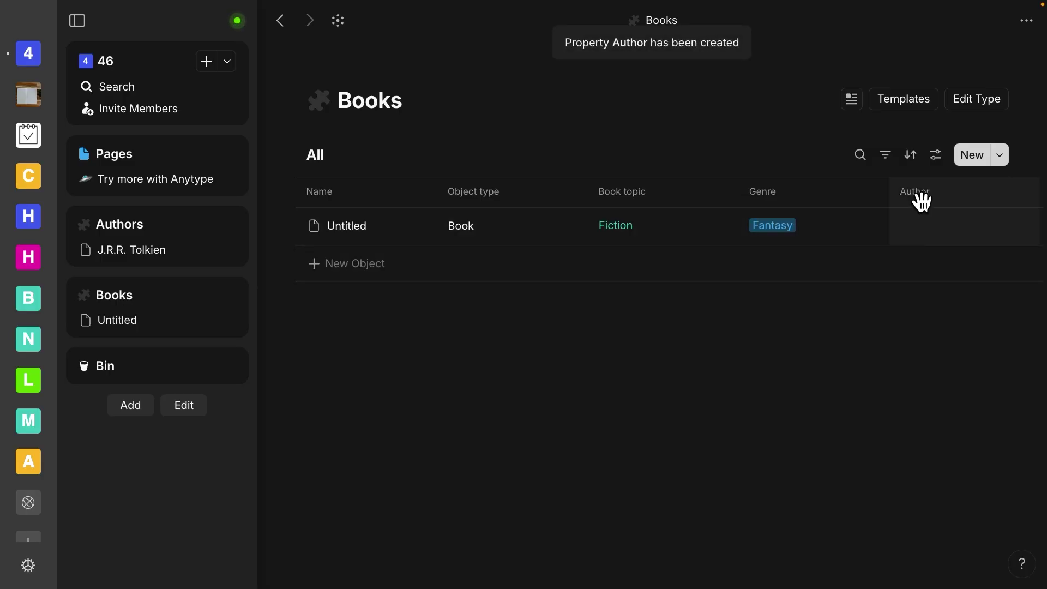
- Set the Untitled book's Author to J.R.R. Tolkien
left_click(918, 226)
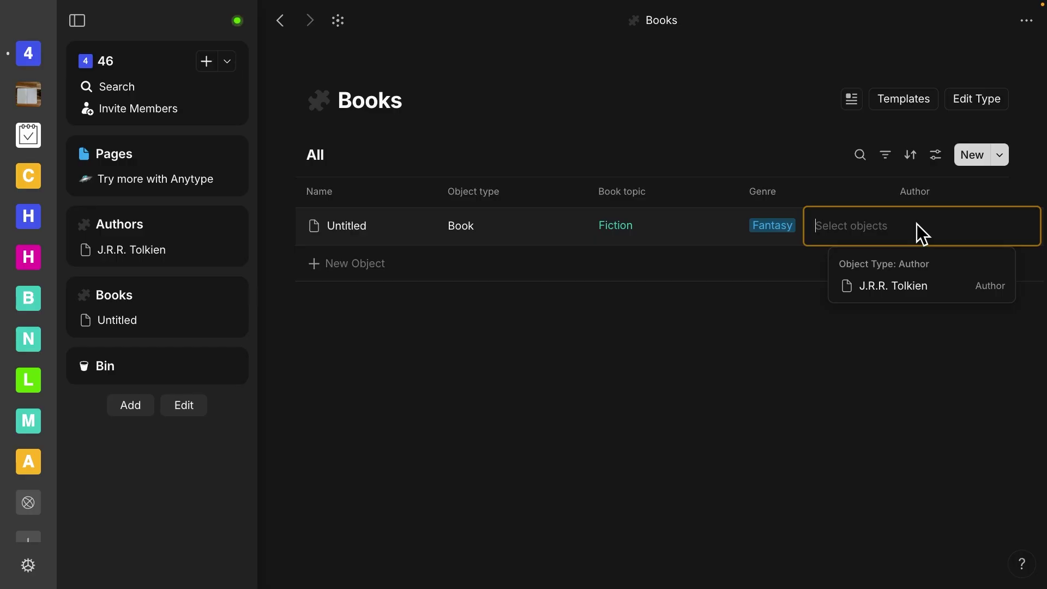
left_click(890, 288)
left_click(817, 338)
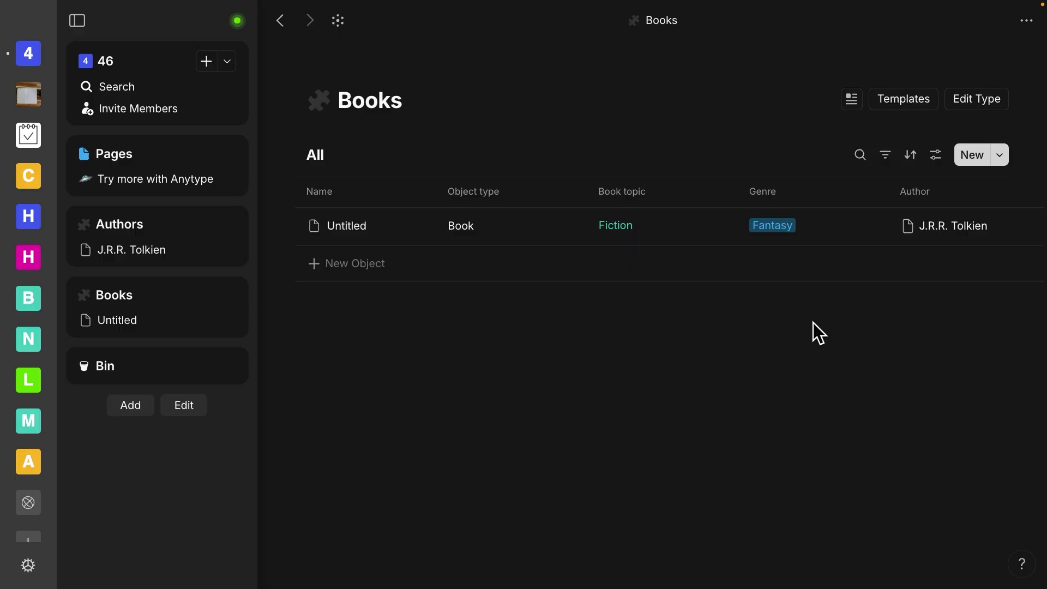
- Rename the Untitled book to The Hobbit
left_click(336, 227)
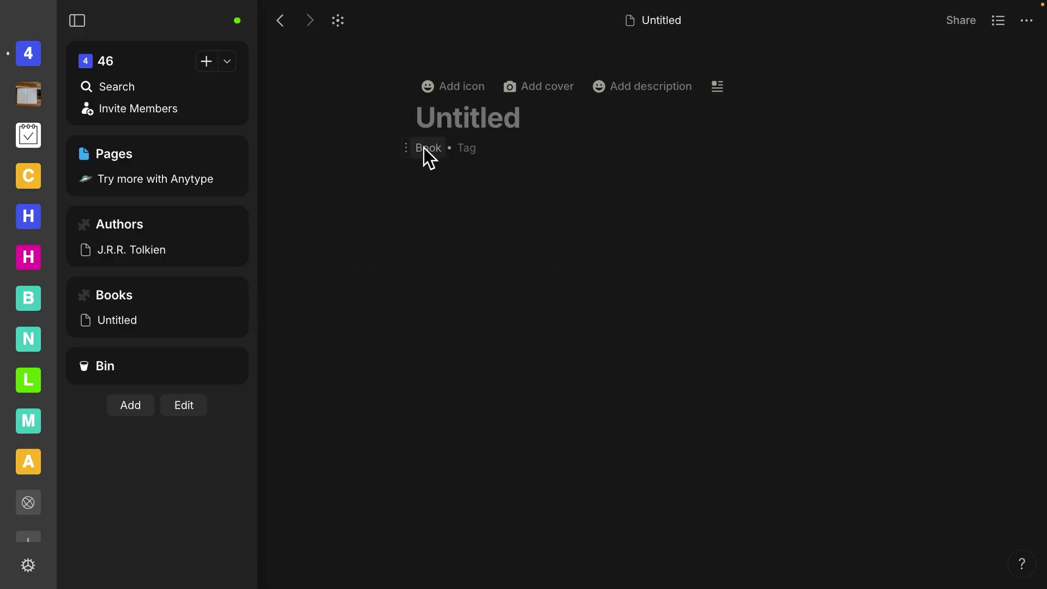
left_click(282, 23)
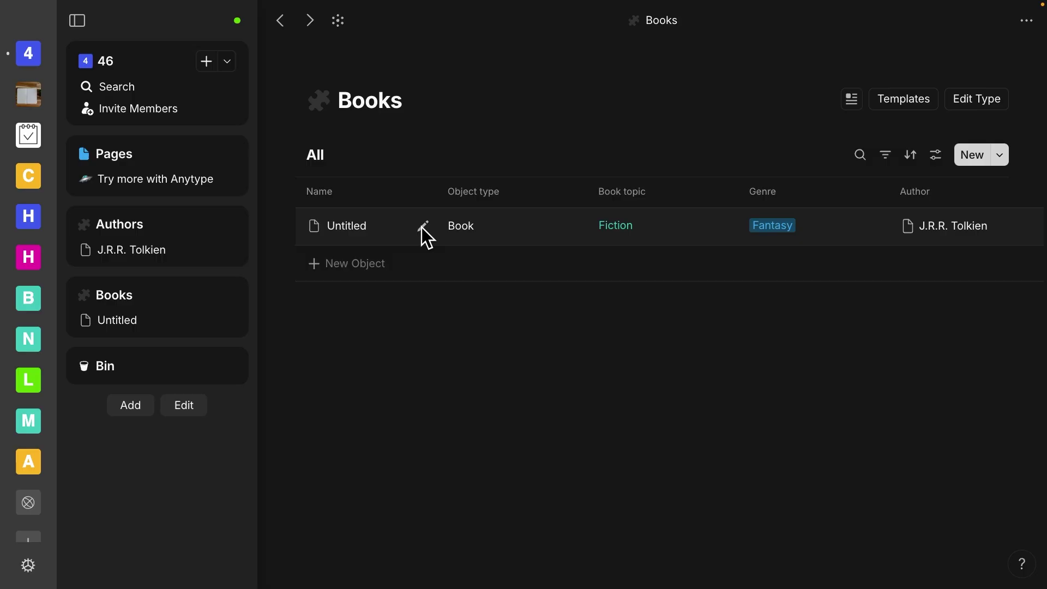
left_click(424, 226)
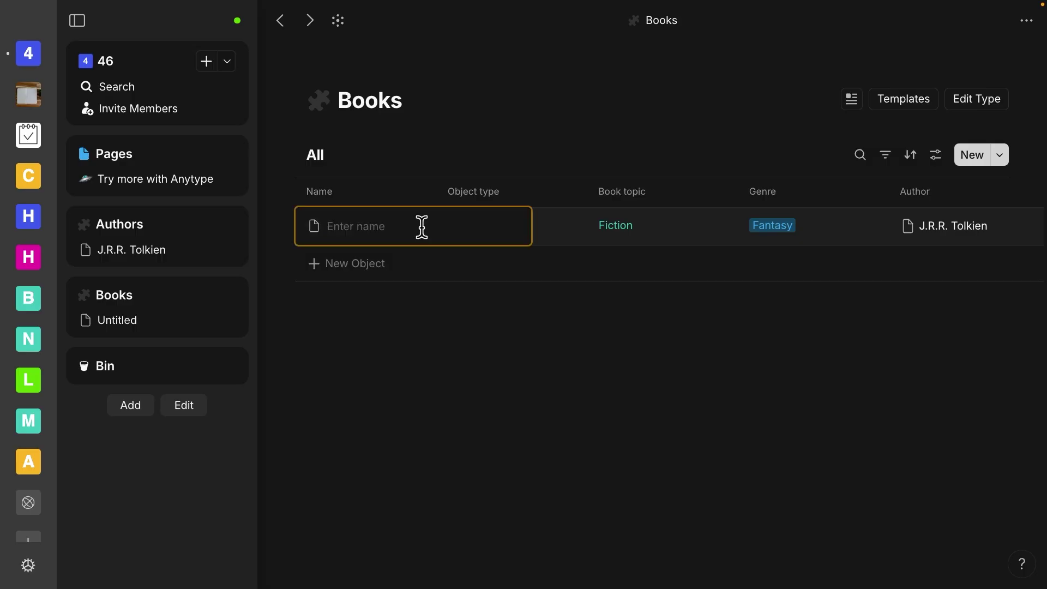
type("The Hobbit")
key("Return")
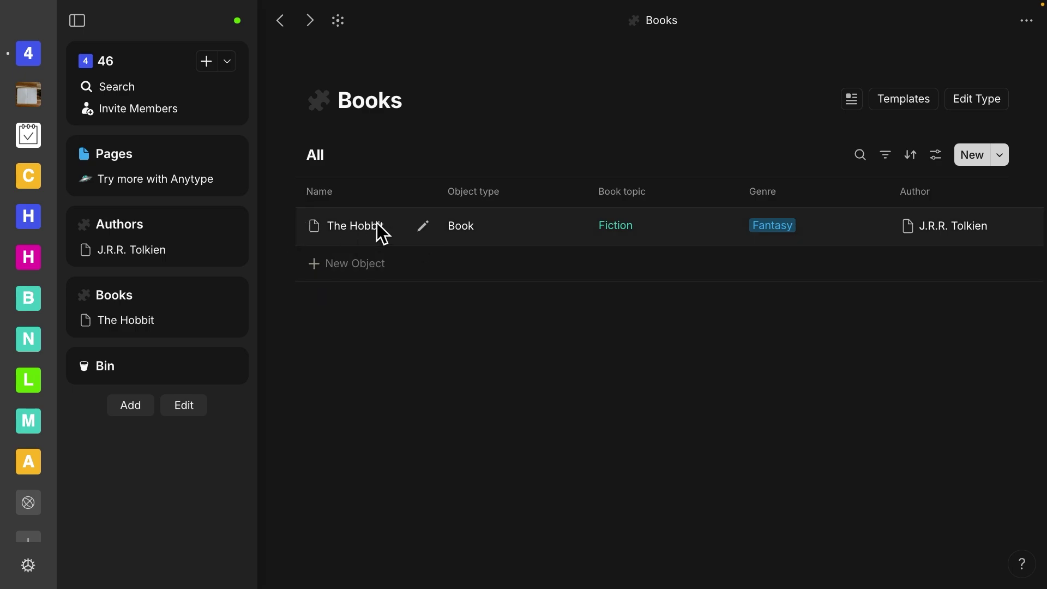
- Duplicate The Hobbit and rename the copy to The Fellowship of the Ring
right_click(517, 240)
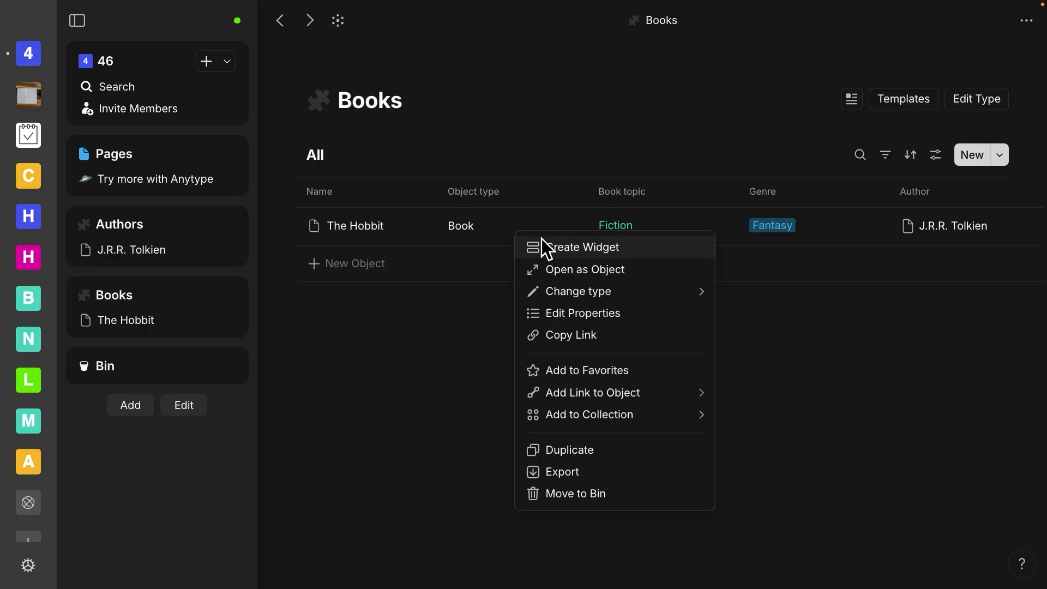
left_click(596, 450)
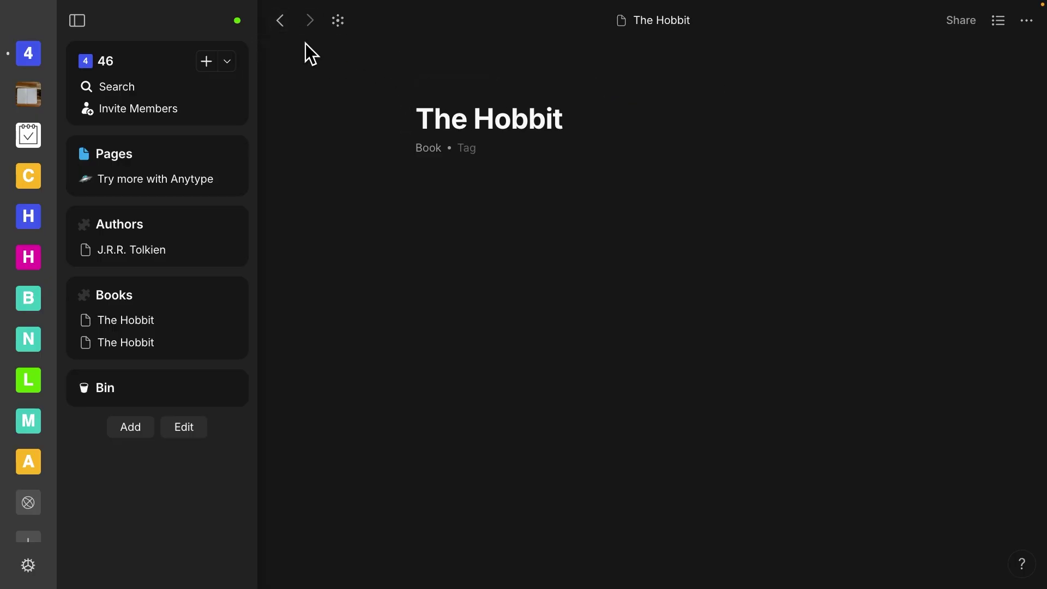
left_click(281, 21)
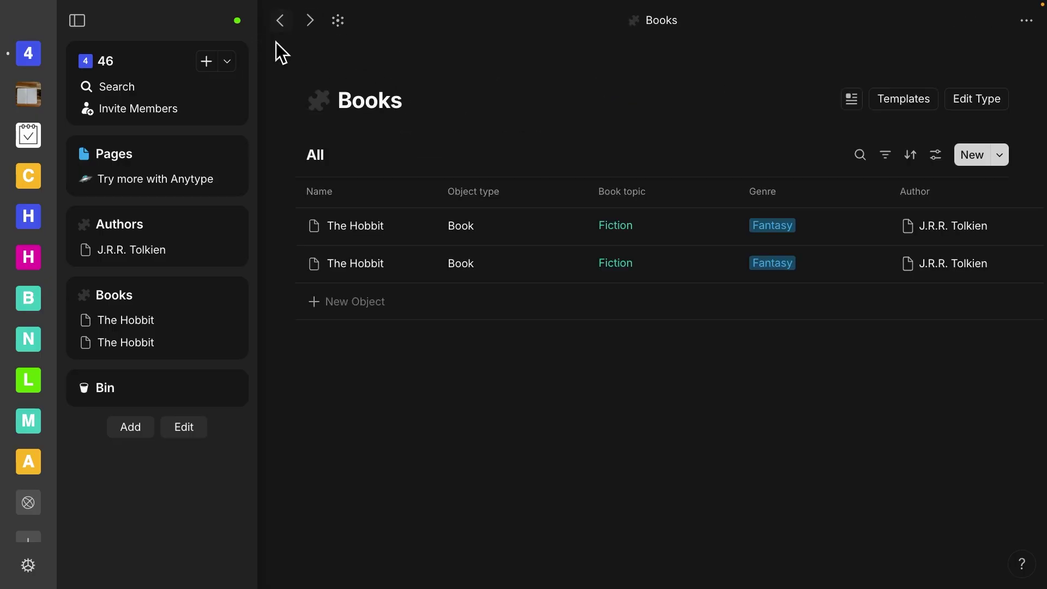
left_click(423, 266)
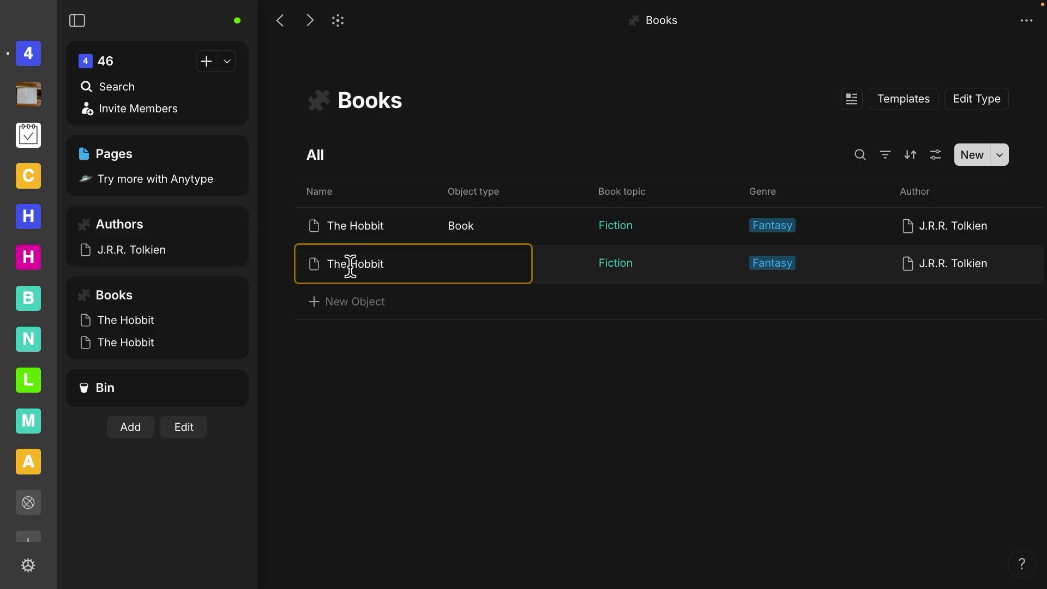
left_click_drag(350, 267, 429, 264)
type("Fellowship of the Ring")
key("Return")
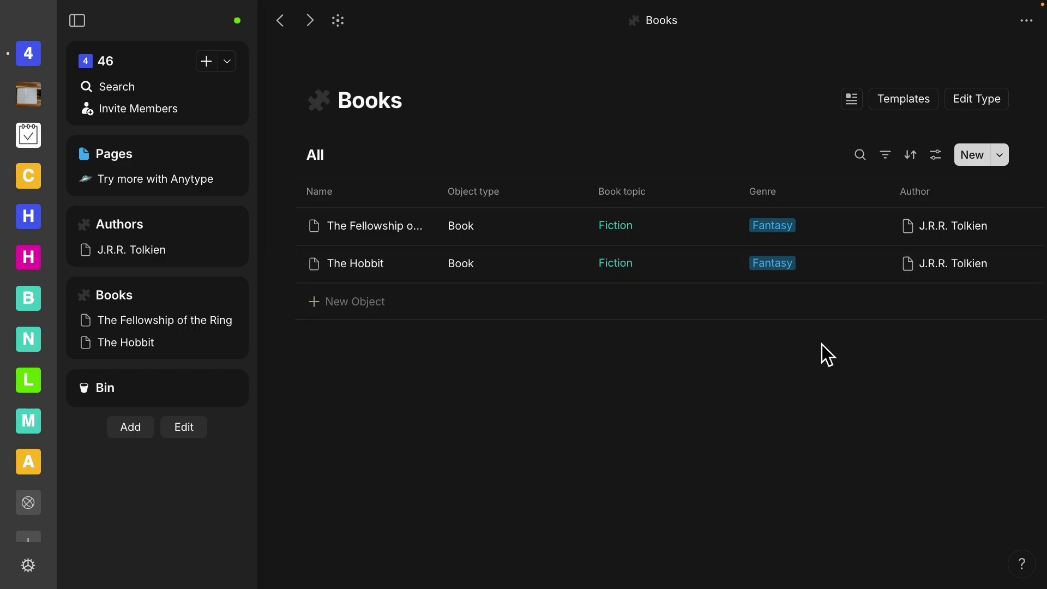
left_click(339, 20)
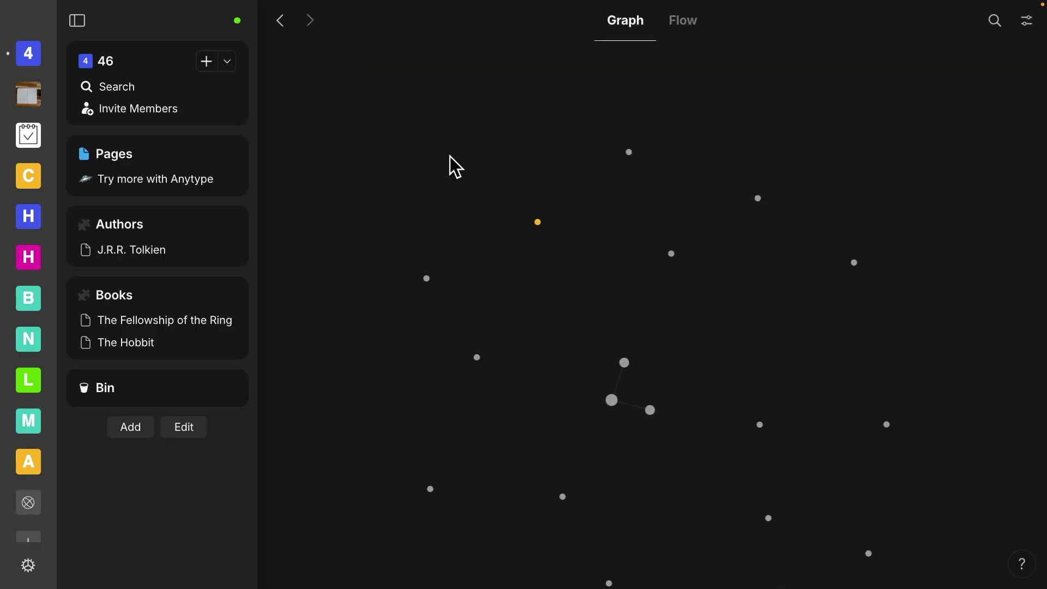
left_click_drag(653, 316, 643, 117)
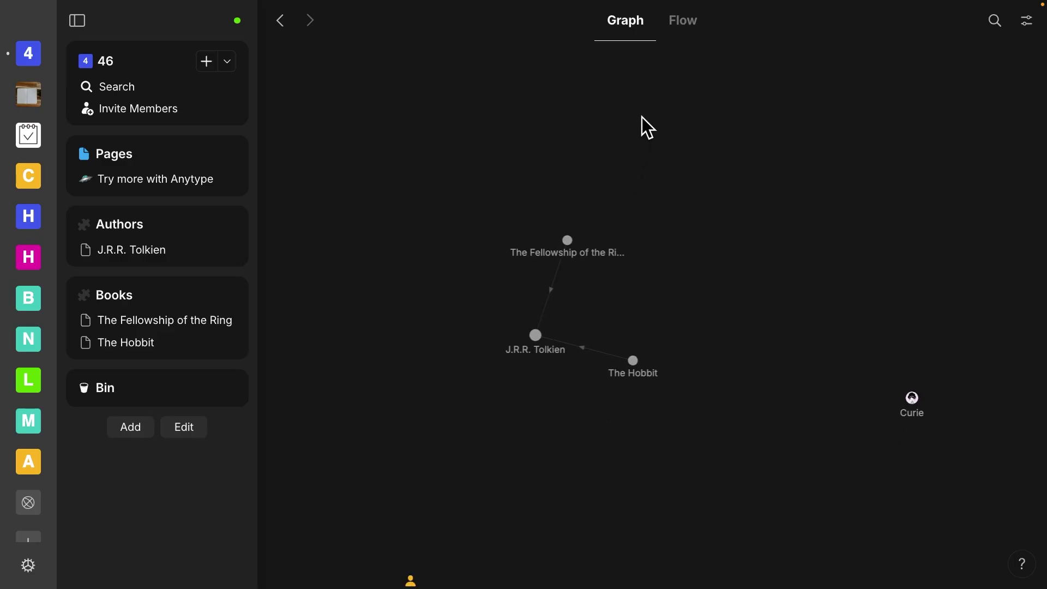
left_click(280, 22)
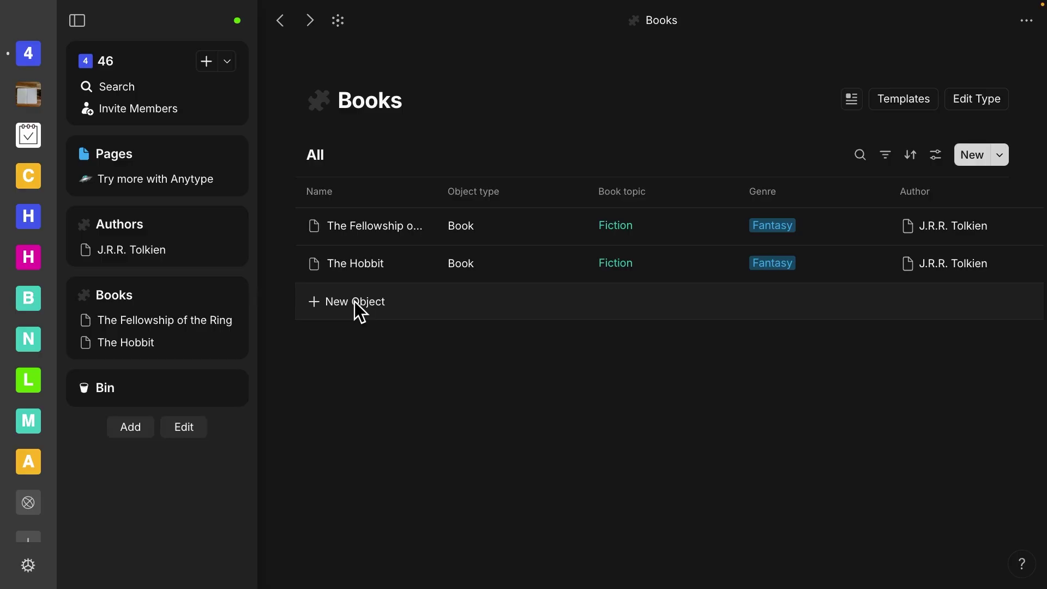
- Create a new untitled book in the Books list and open its page
left_click(355, 302)
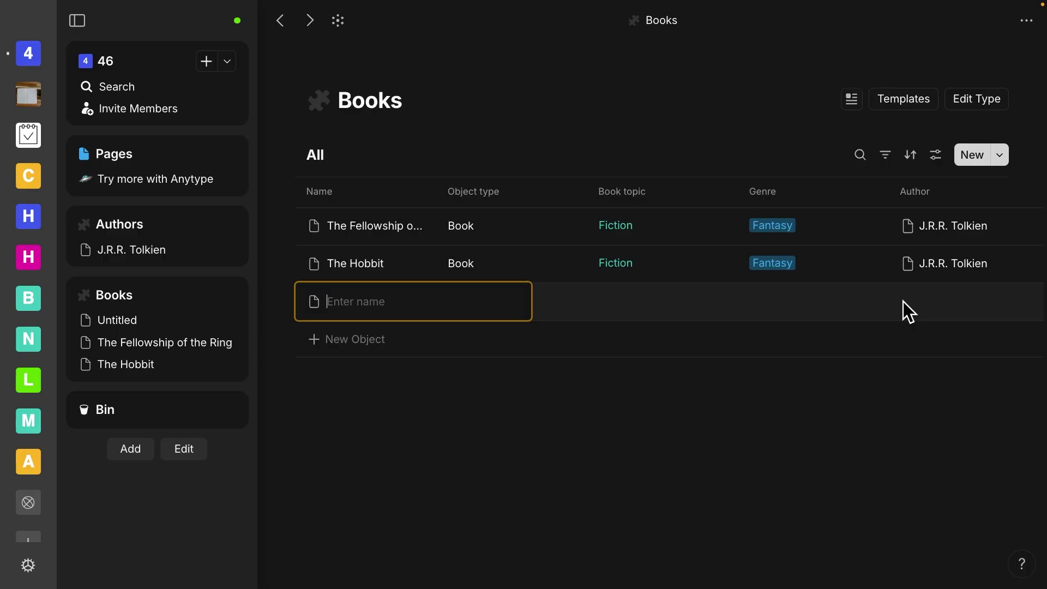
left_click(519, 407)
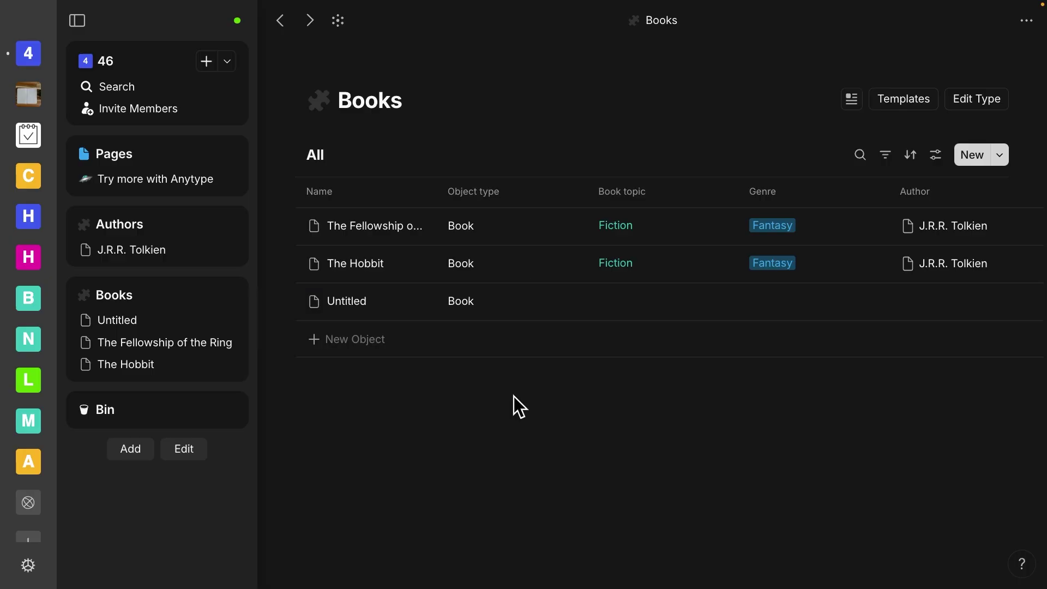
left_click(353, 303)
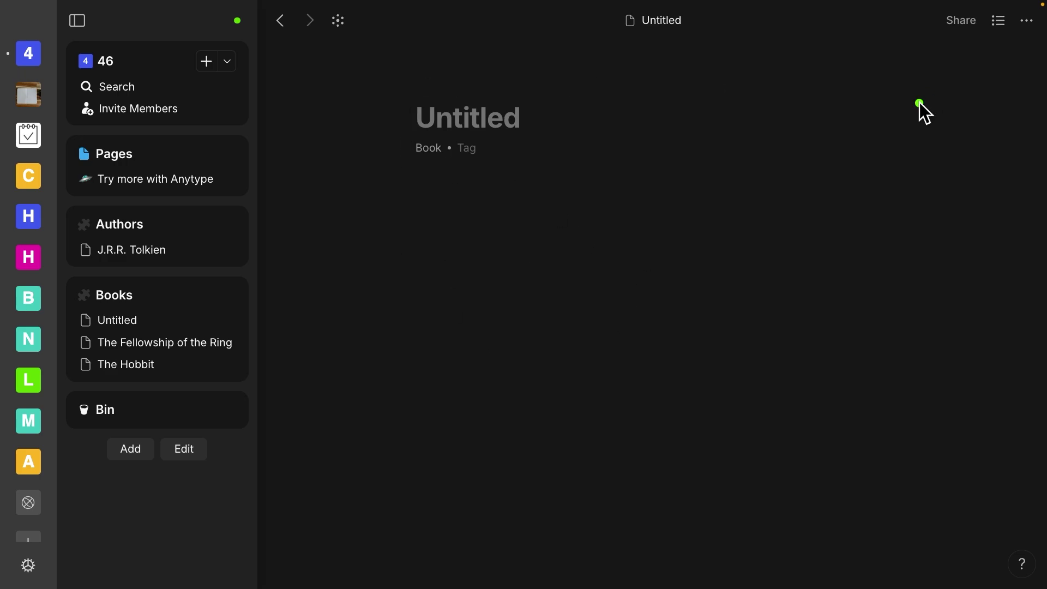
- Place the Book topic, Genre and Author properties into the page body
left_click(999, 22)
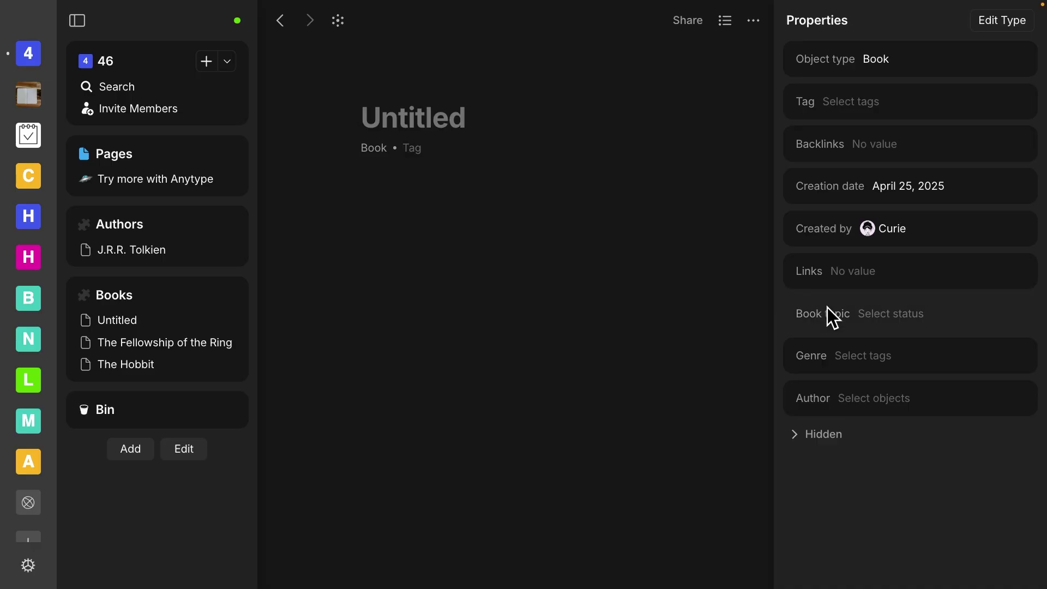
left_click_drag(827, 308, 467, 219)
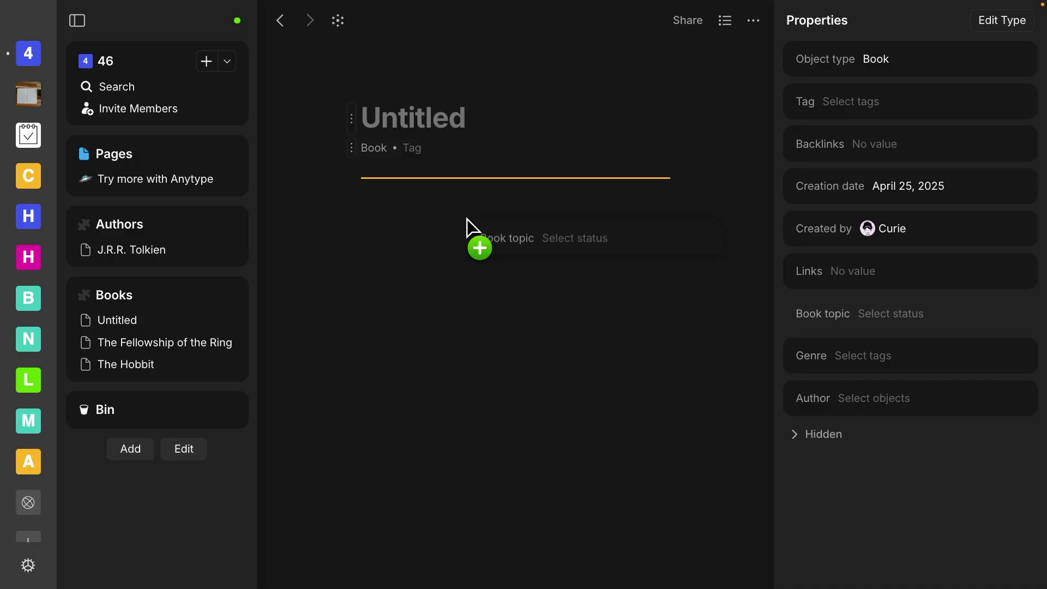
left_click_drag(467, 219, 467, 219)
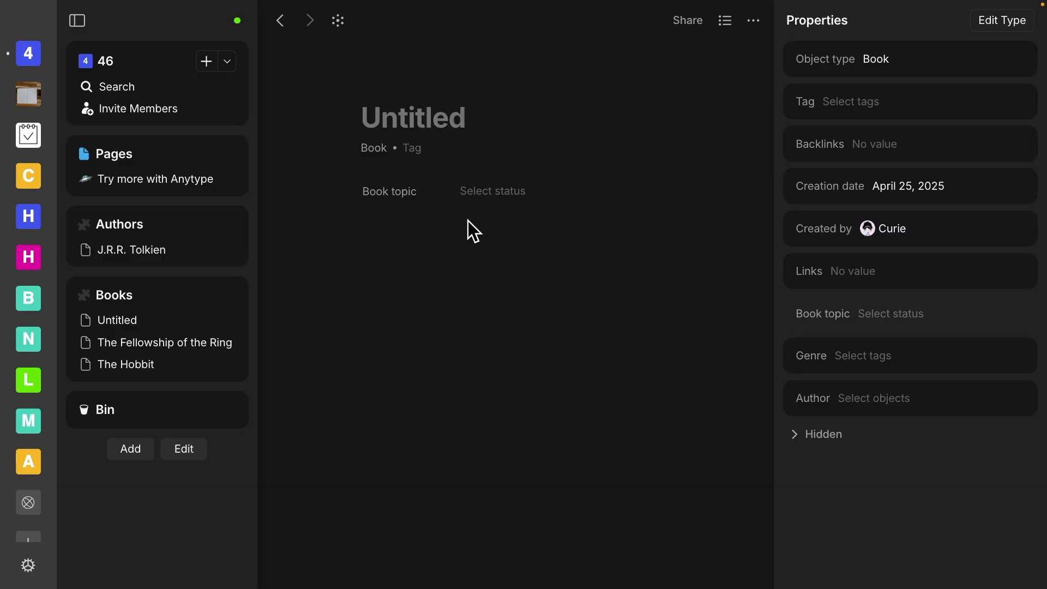
left_click(505, 191)
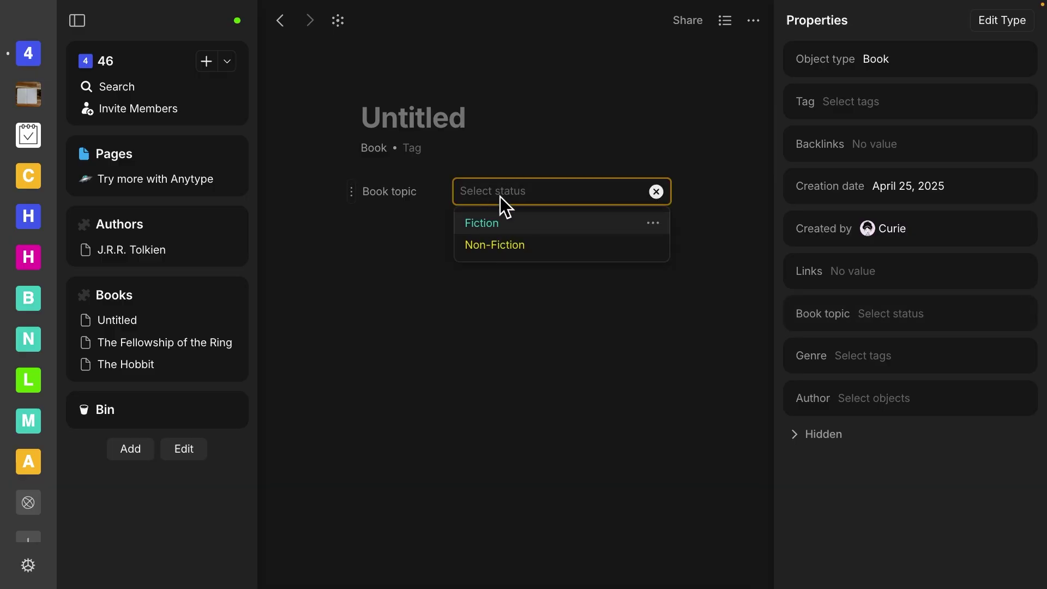
left_click(584, 130)
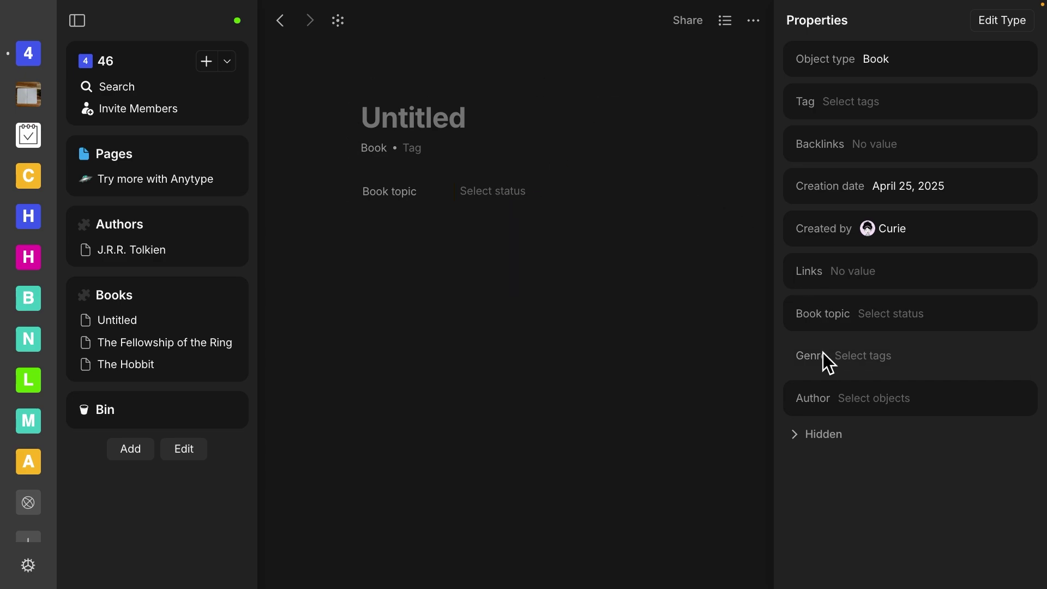
left_click_drag(823, 354, 385, 214)
left_click_drag(817, 394, 365, 240)
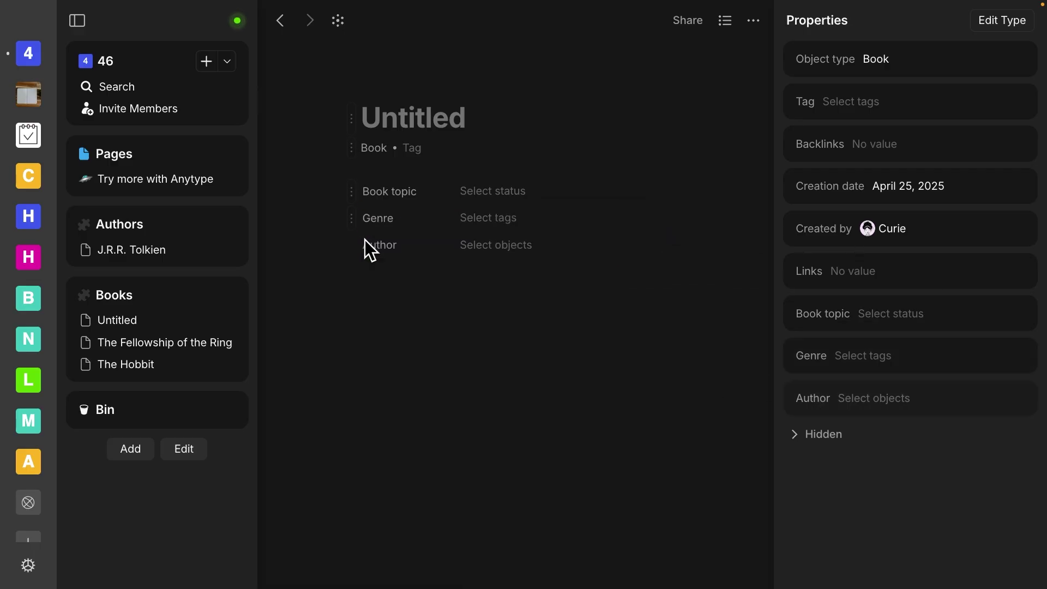
- Add a 'Summary' heading below the properties with an empty text line beneath it
left_click(422, 326)
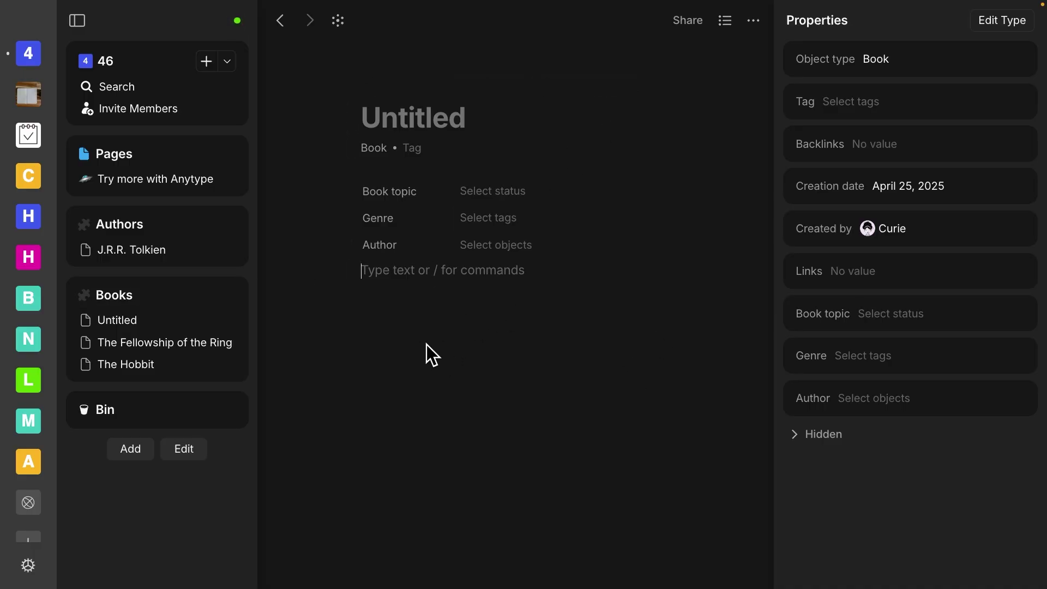
key("Return")
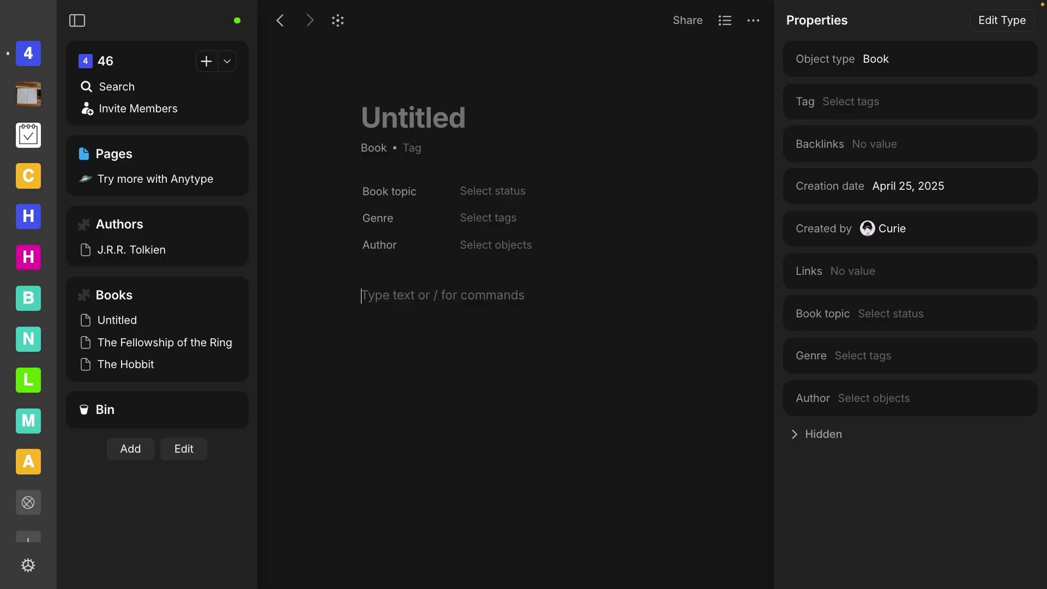
type("mmary")
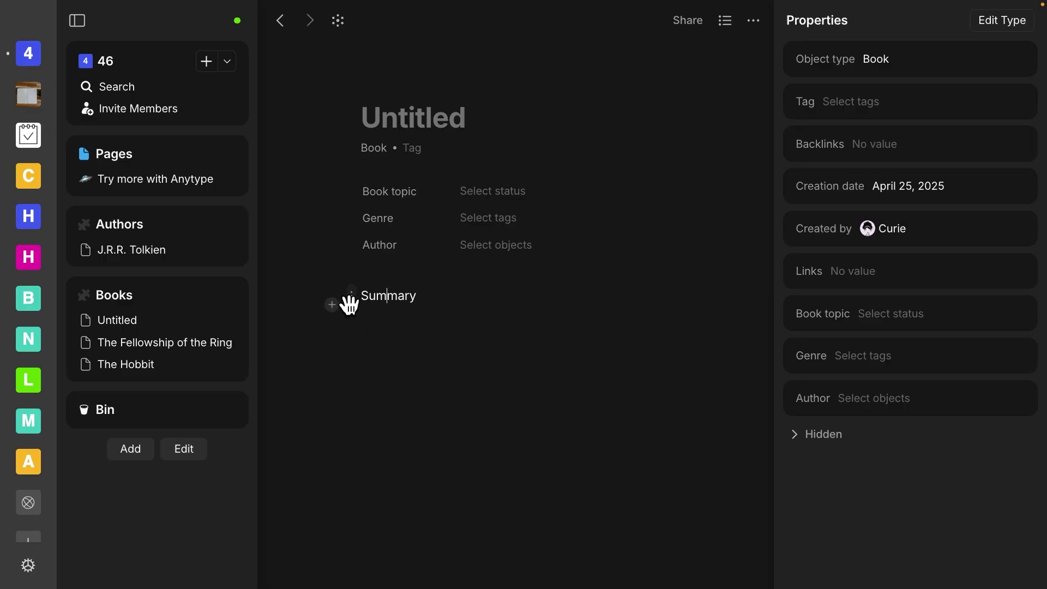
left_click(351, 297)
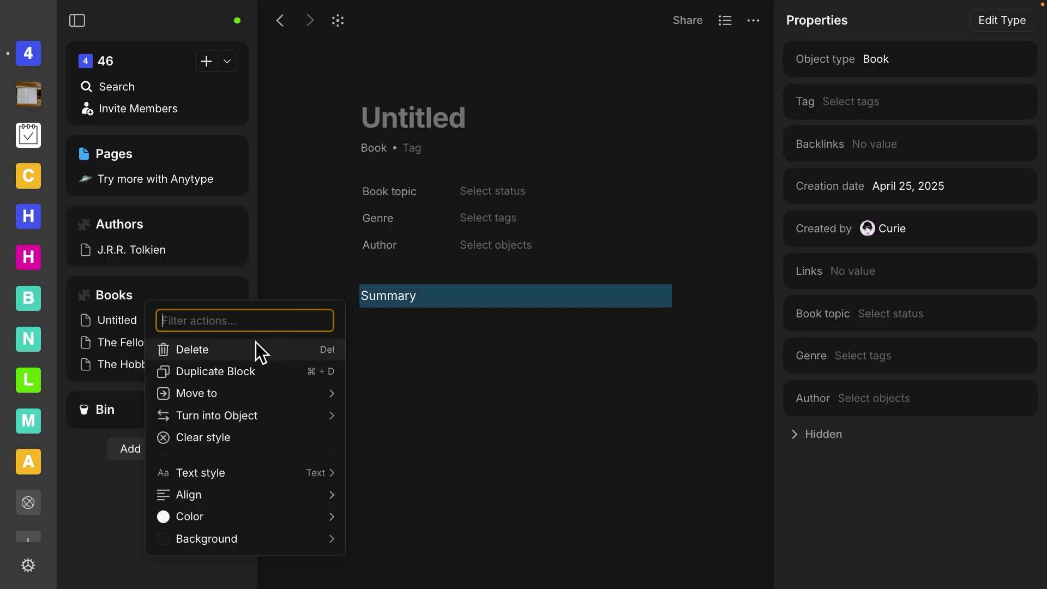
mouse_move(281, 472)
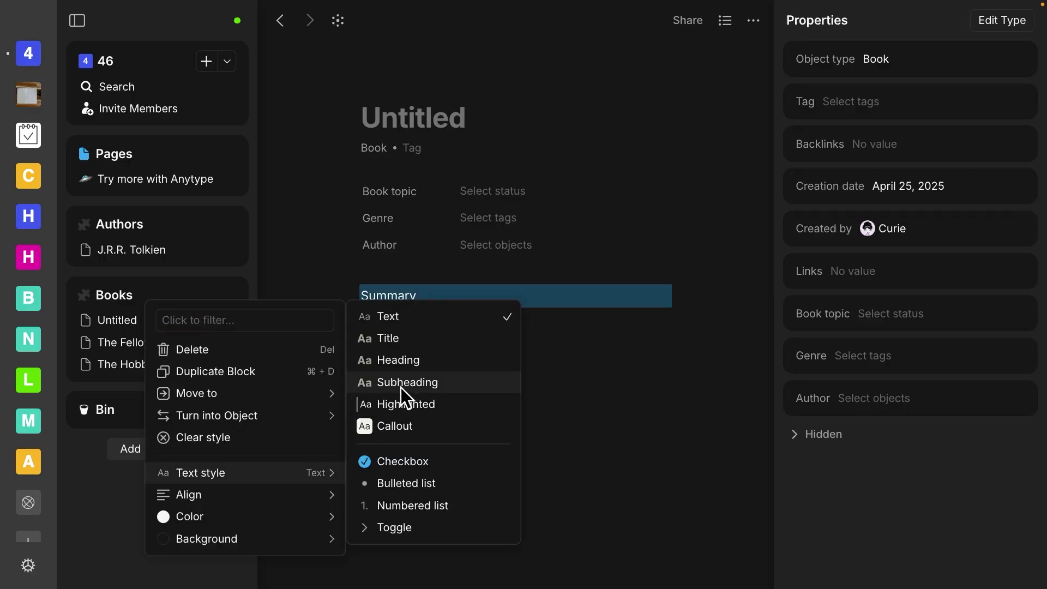
left_click(407, 361)
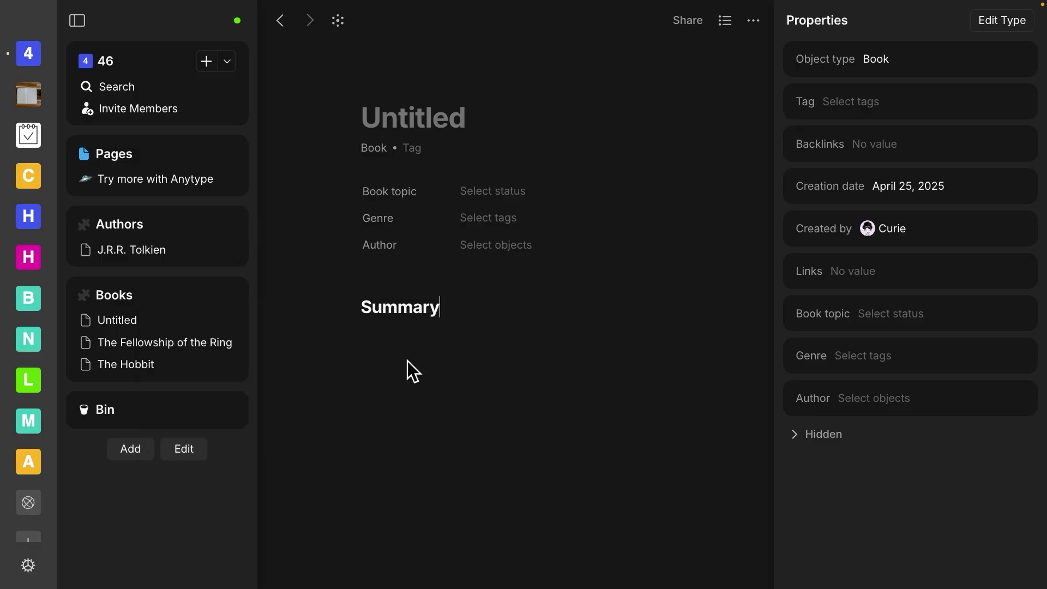
left_click(384, 345)
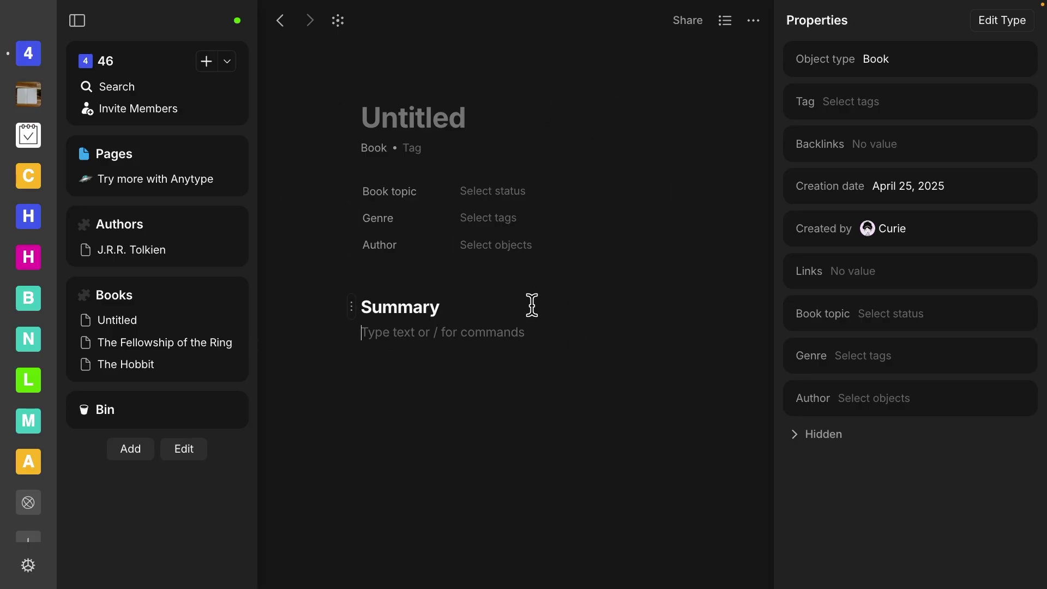
- Save the page as a Book template titled '*book', keeping the empty line below Summary
left_click(711, 73)
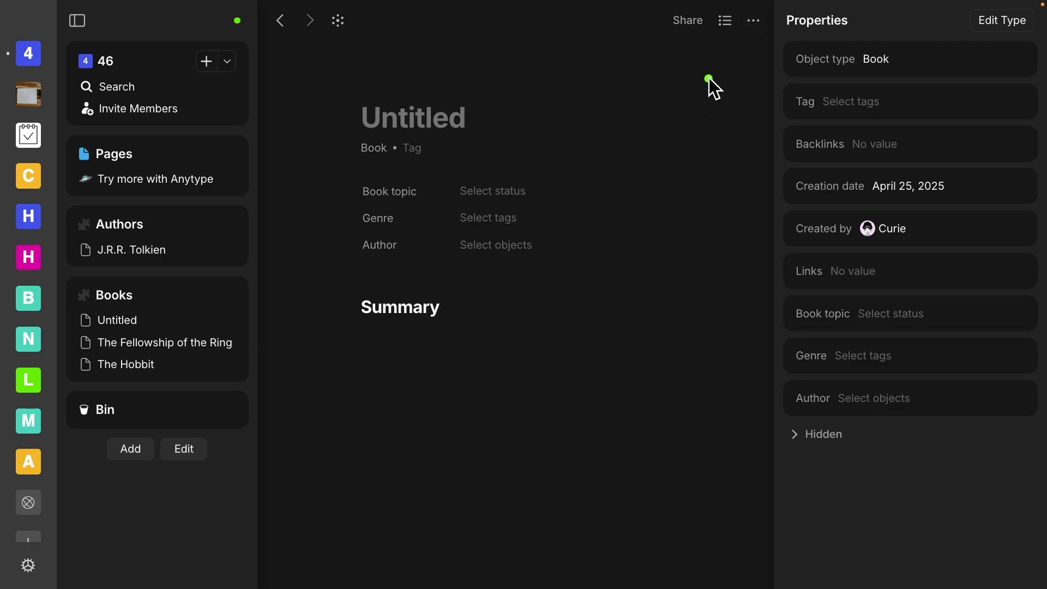
left_click(752, 20)
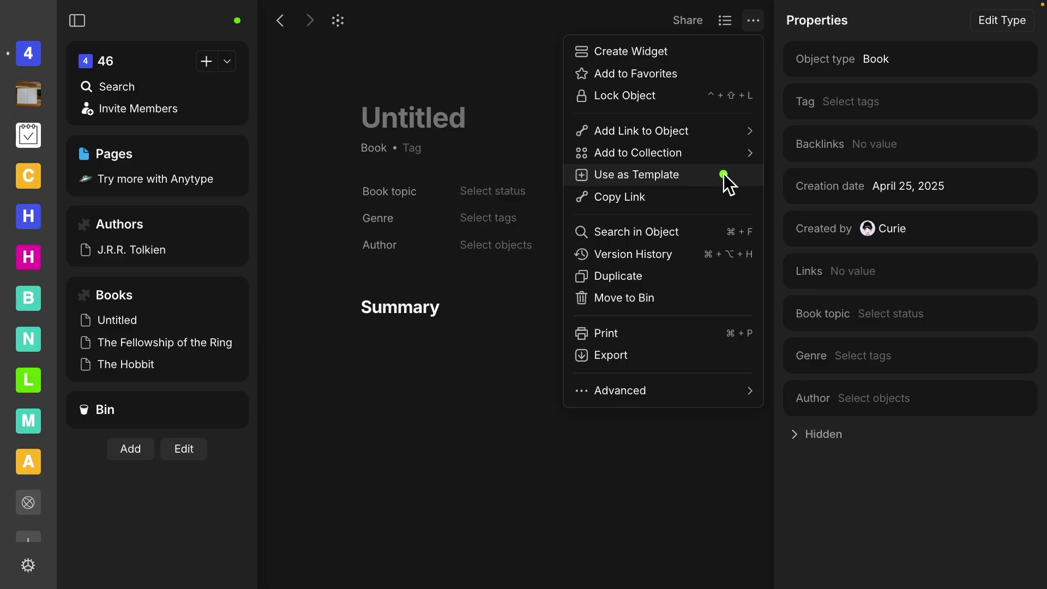
left_click(669, 175)
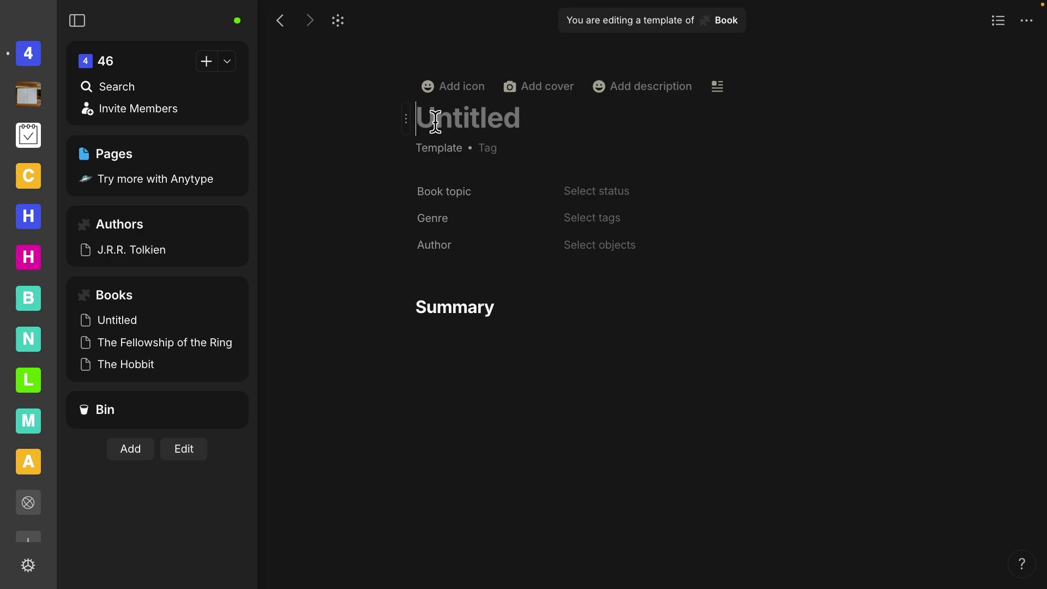
type("*book")
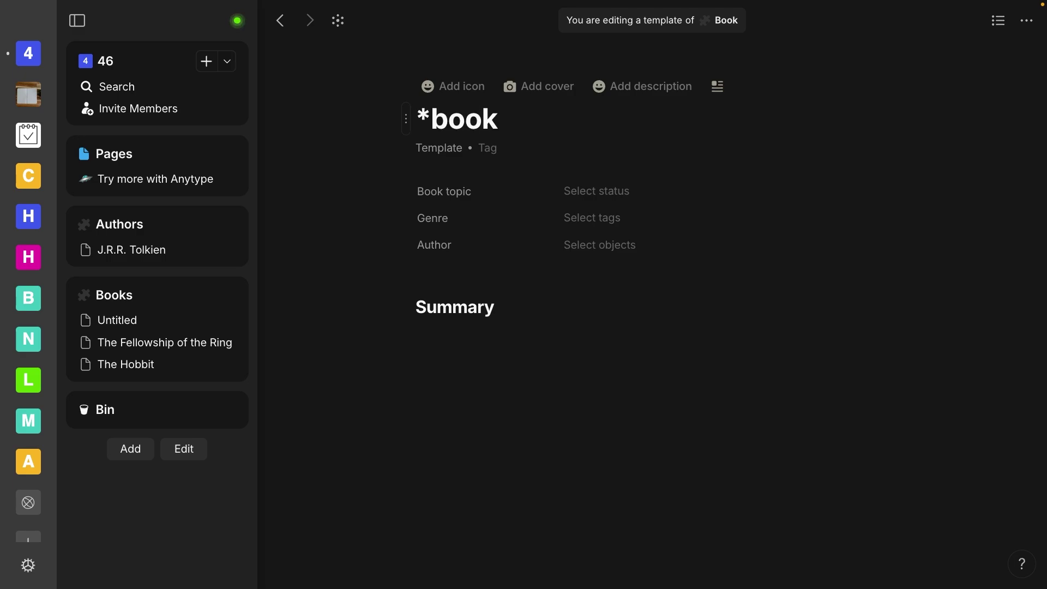
key("Return")
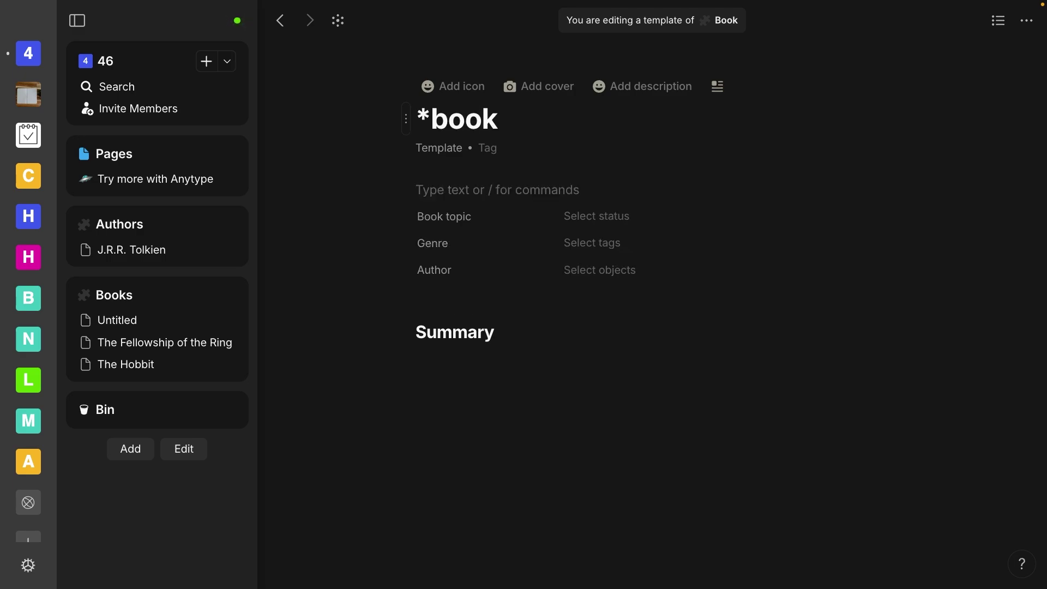
key("ctrl+shift+Down")
key("ctrl+shift+Down")
key("ctrl+shift+Down")
key("ctrl+shift+Down")
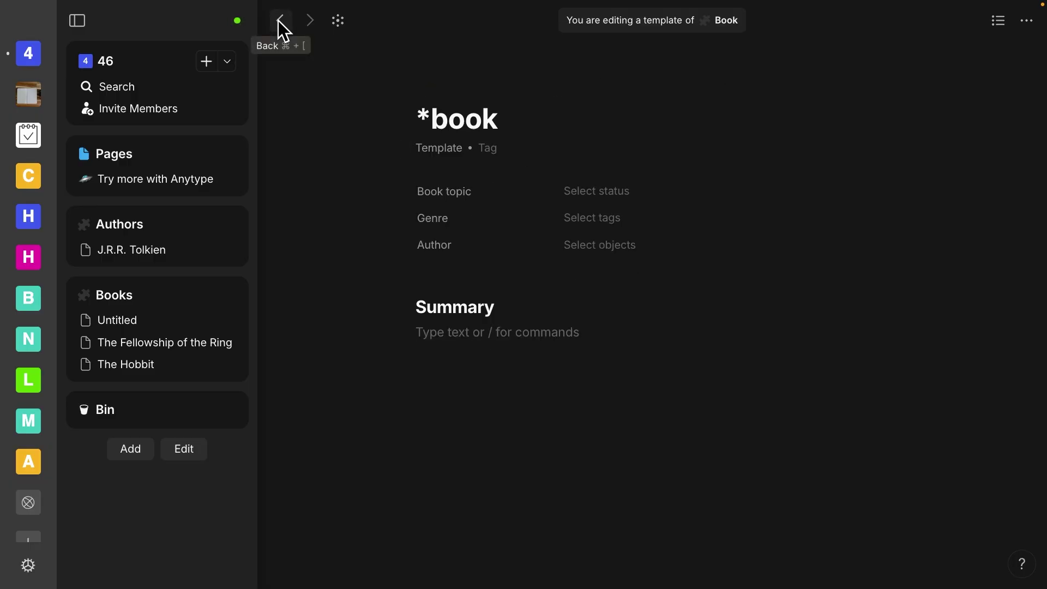
- Return to the Books list and set the *book template as the Book type's default
left_click(279, 22)
left_click(279, 21)
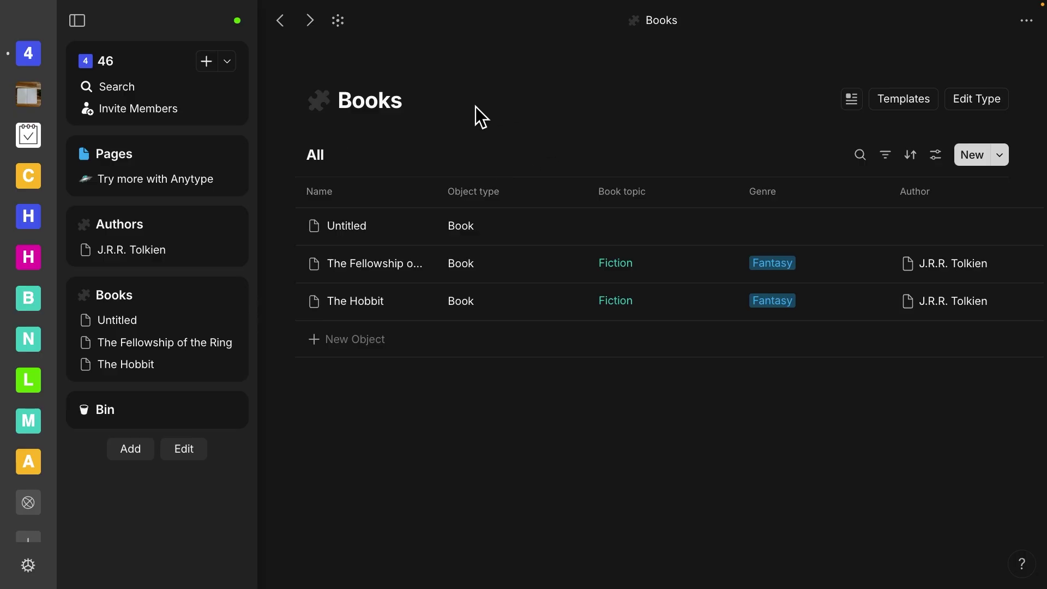
mouse_move(355, 235)
left_click(903, 101)
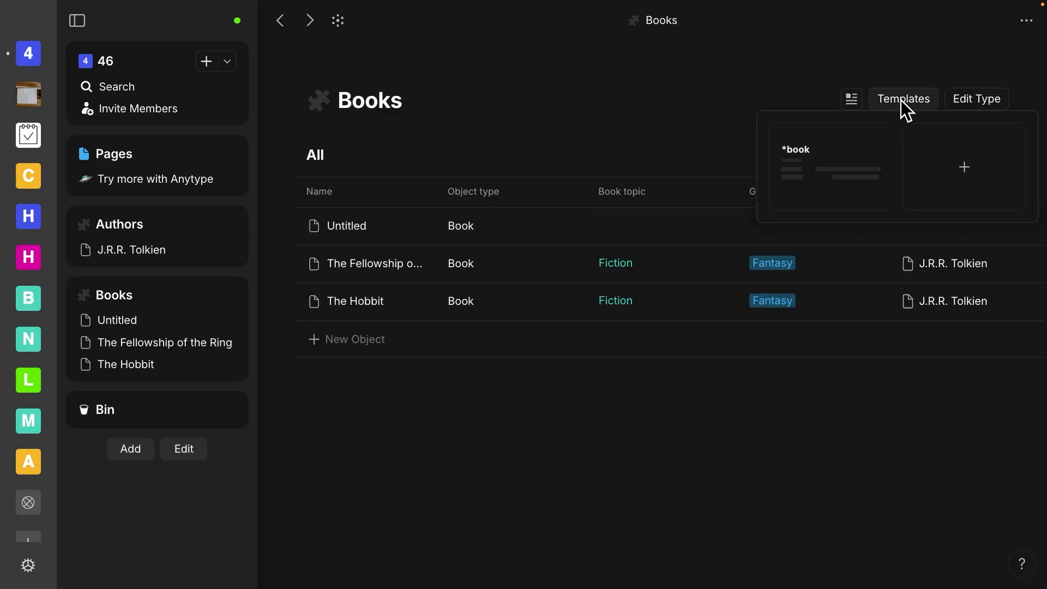
left_click(875, 140)
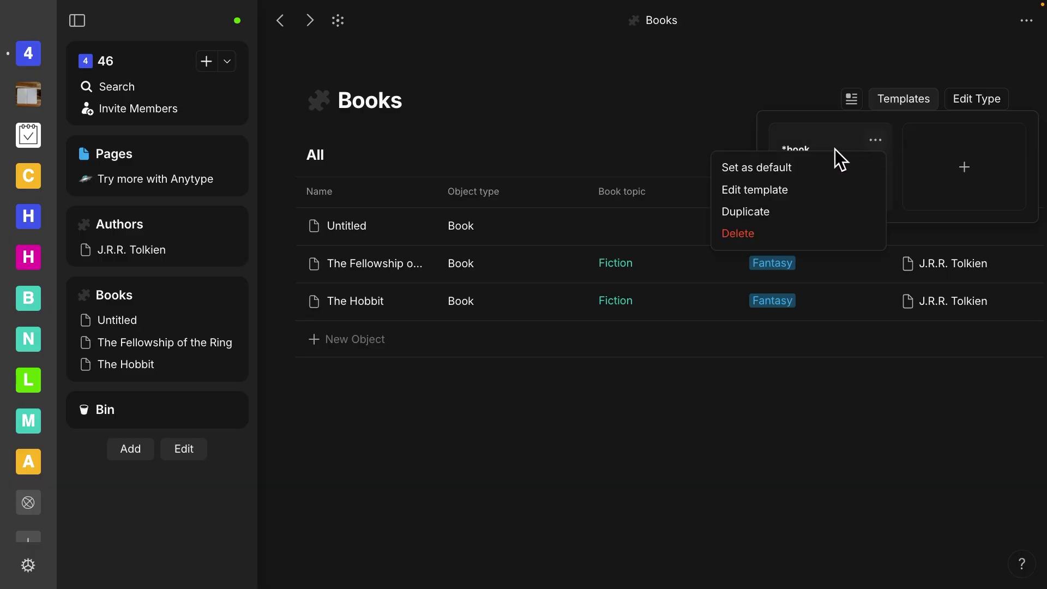
left_click(785, 169)
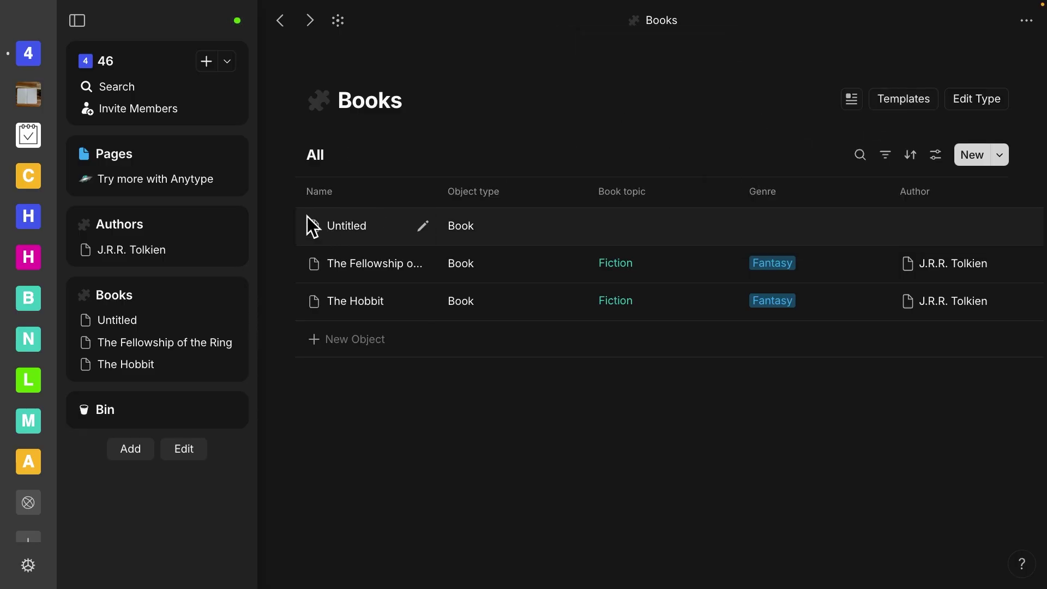
- Move the leftover Untitled book to the Bin and recheck the Book templates
left_click_drag(285, 218, 364, 224)
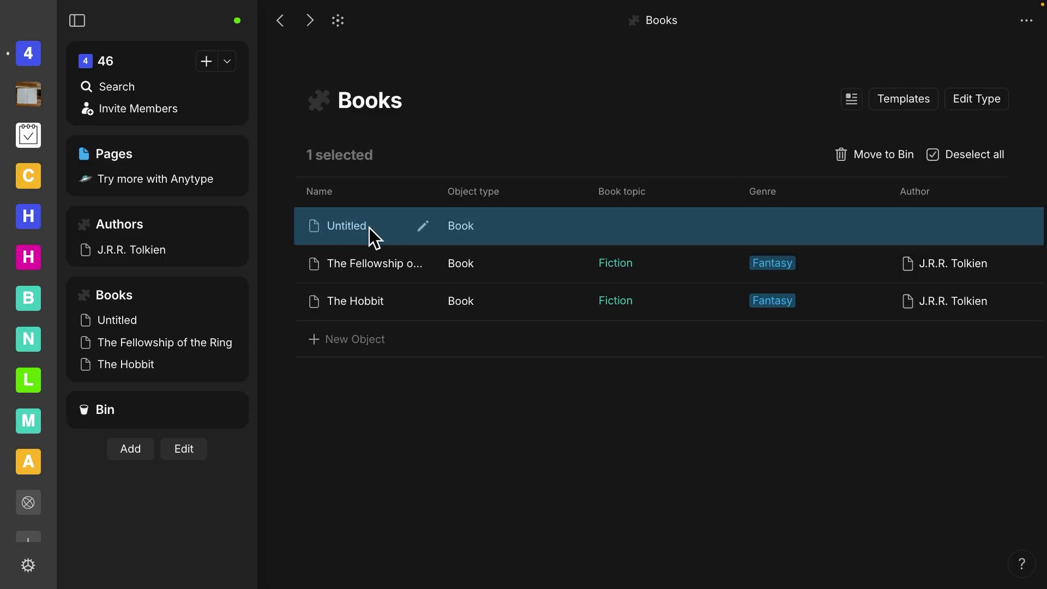
right_click(369, 228)
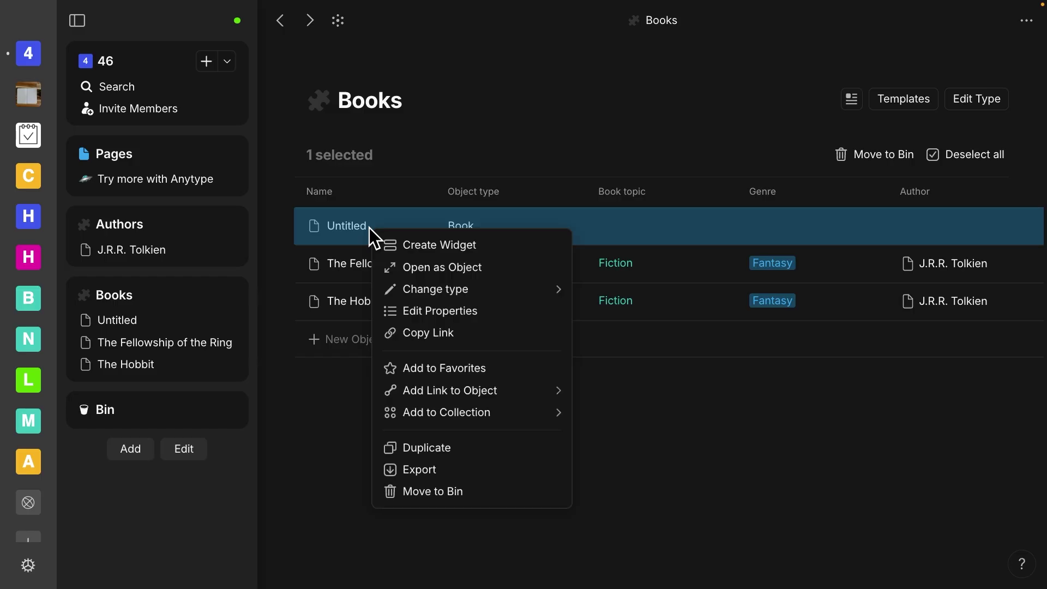
left_click(453, 491)
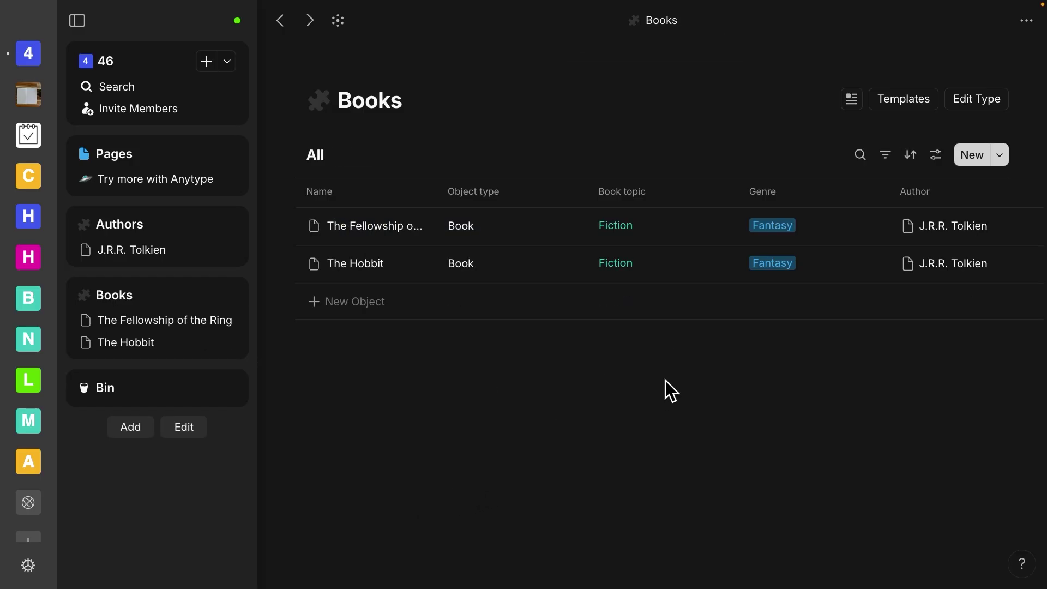
left_click(917, 96)
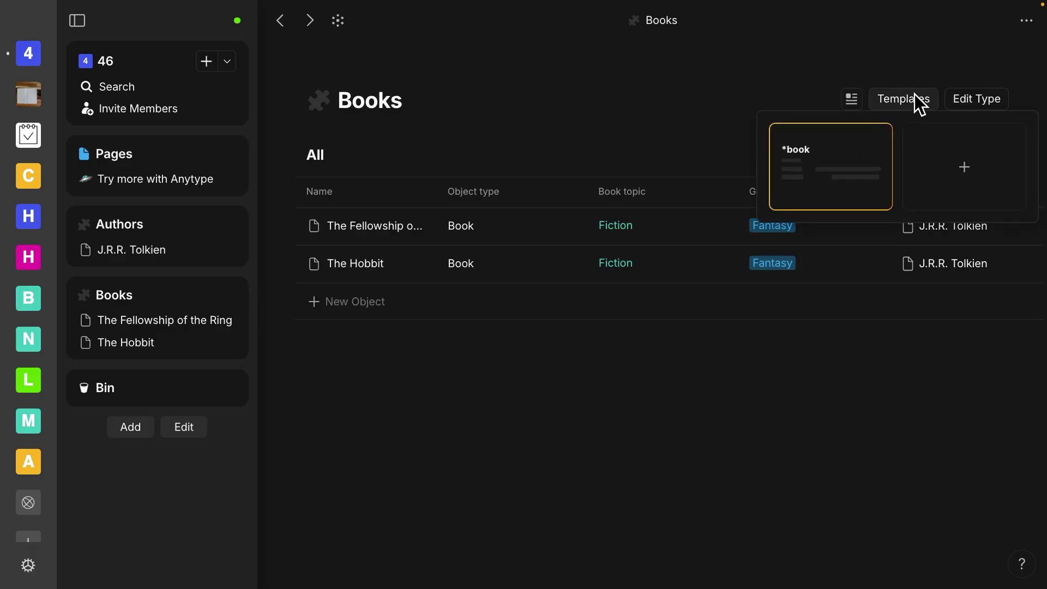
mouse_move(859, 146)
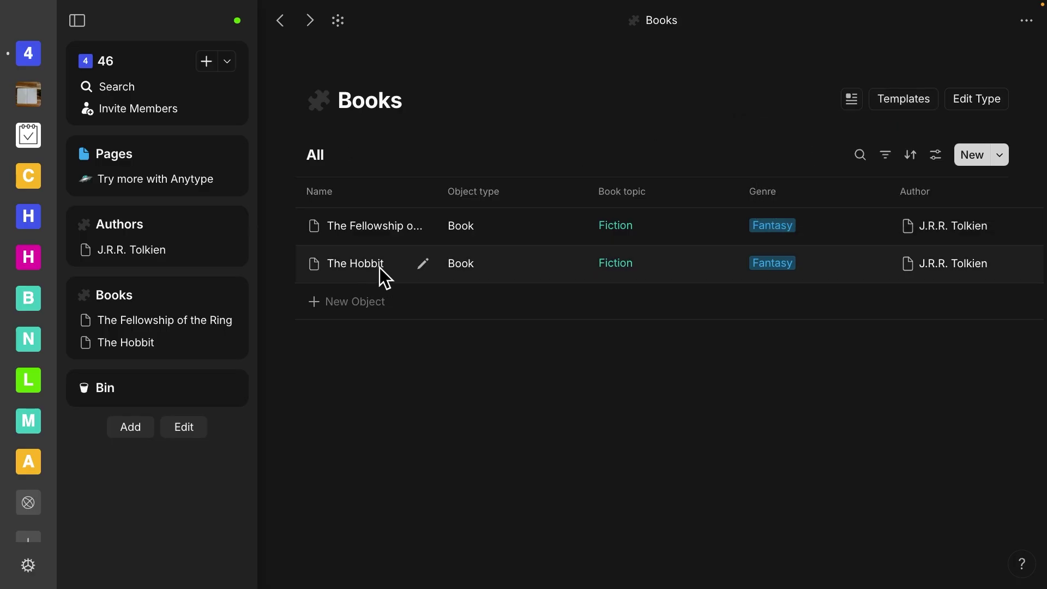
- Add a new book from the default *book template and open its page
left_click(360, 303)
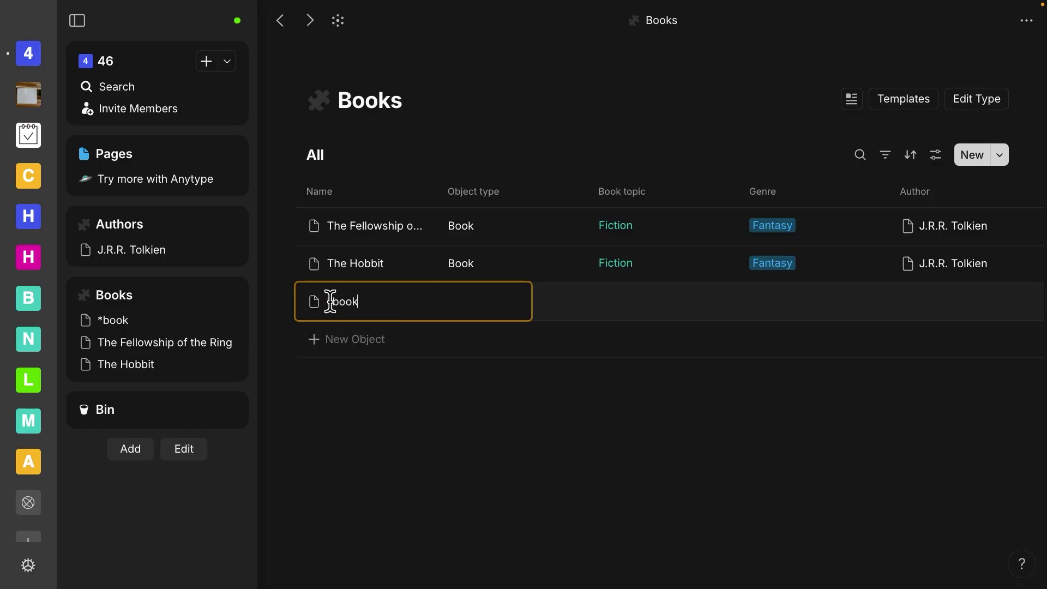
left_click(359, 378)
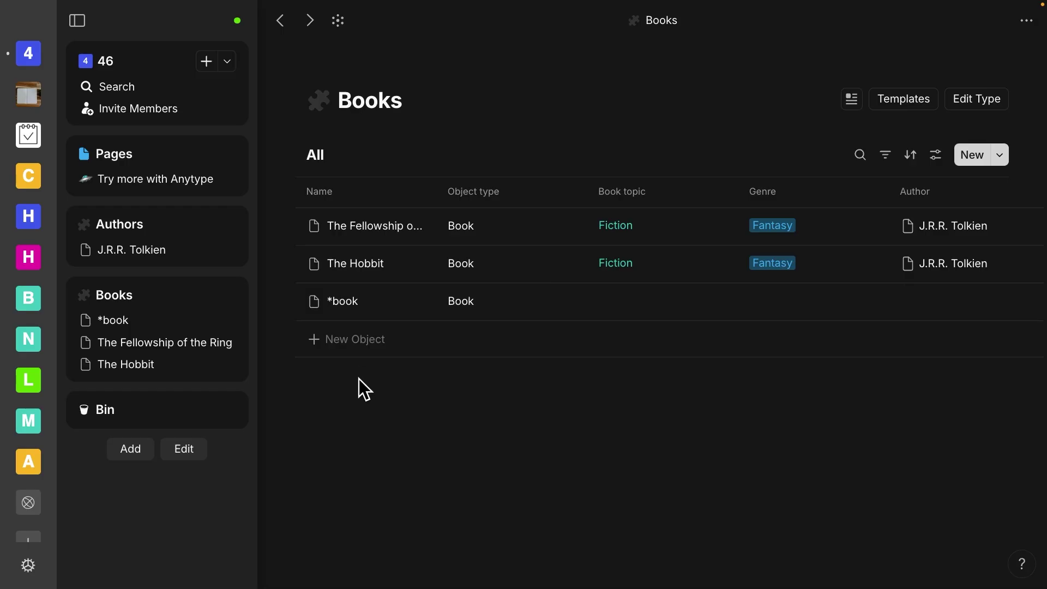
left_click(350, 303)
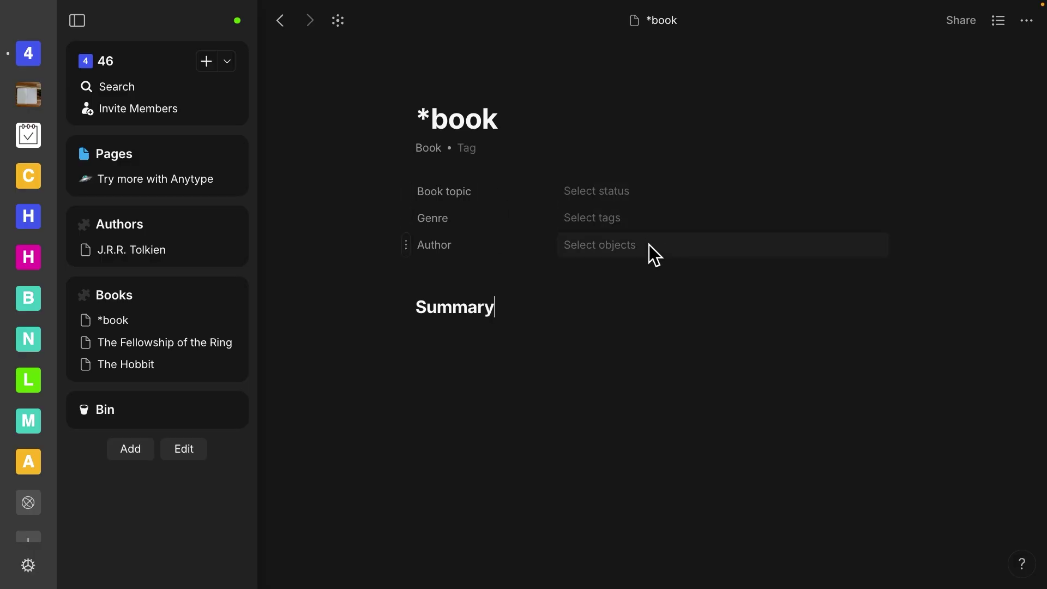
- Set Book topic to Fiction, Genre to Sci-Fi, and Author to a new Hugh Howey object
left_click(616, 194)
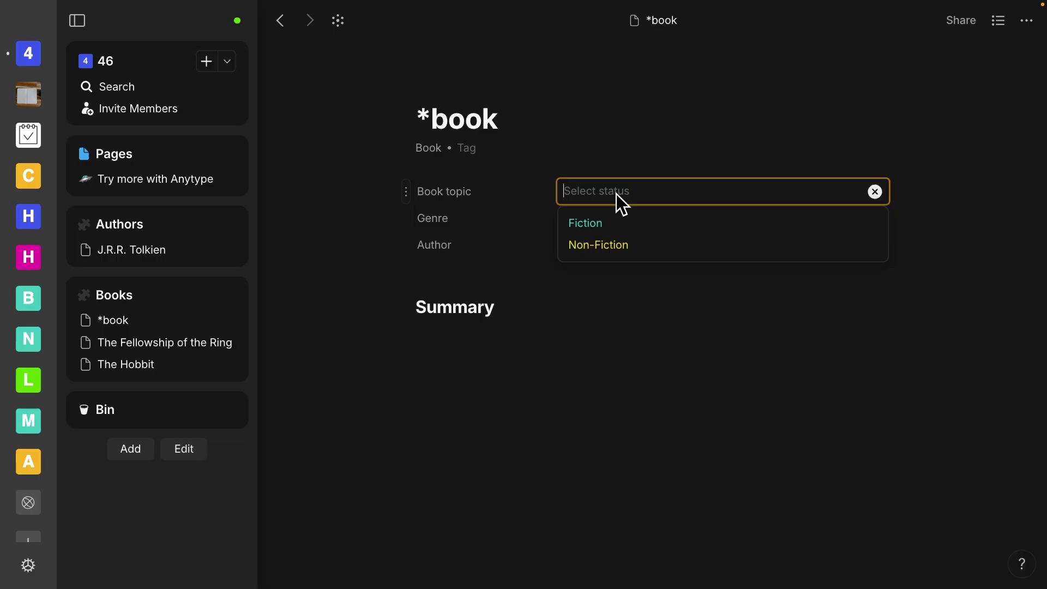
left_click(604, 223)
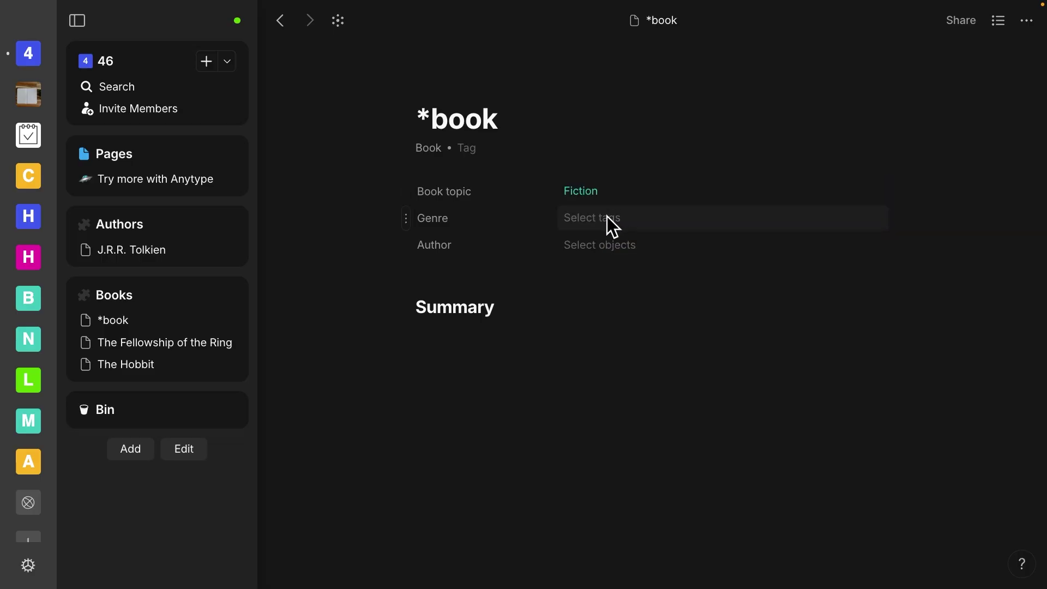
left_click(605, 218)
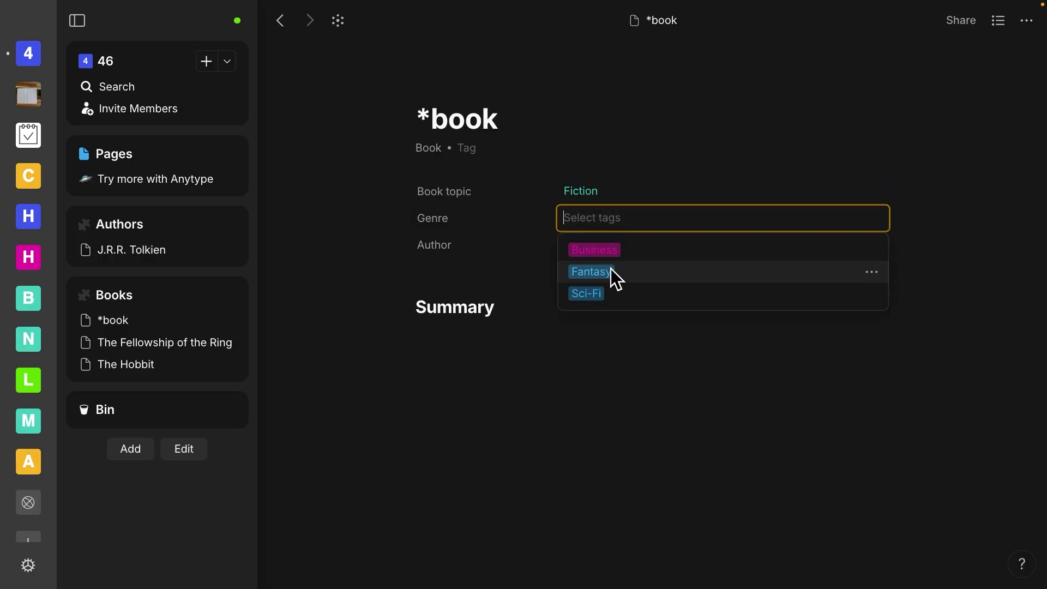
left_click(603, 294)
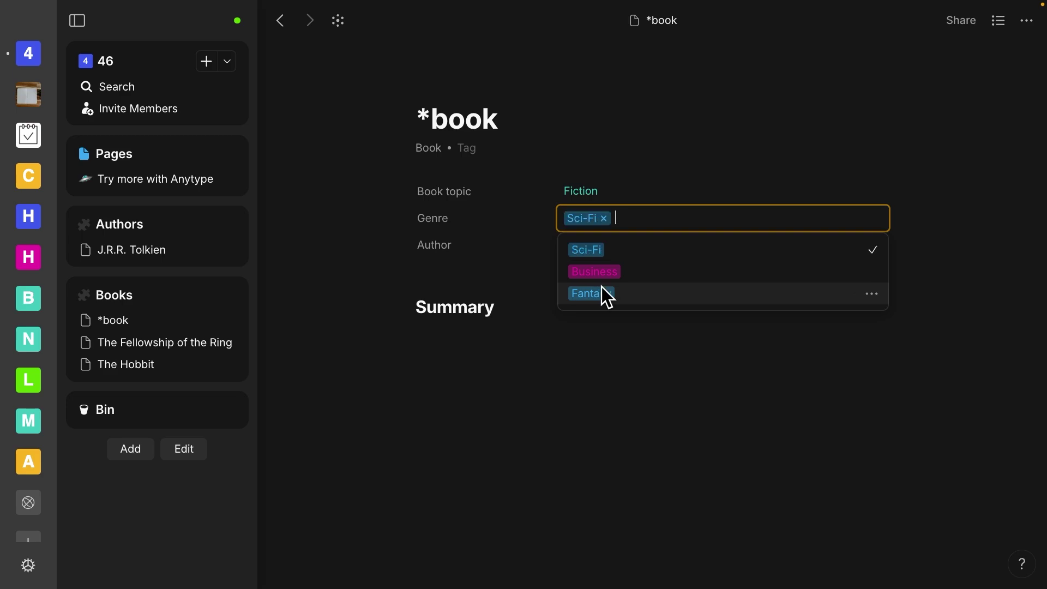
left_click(620, 294)
left_click(600, 246)
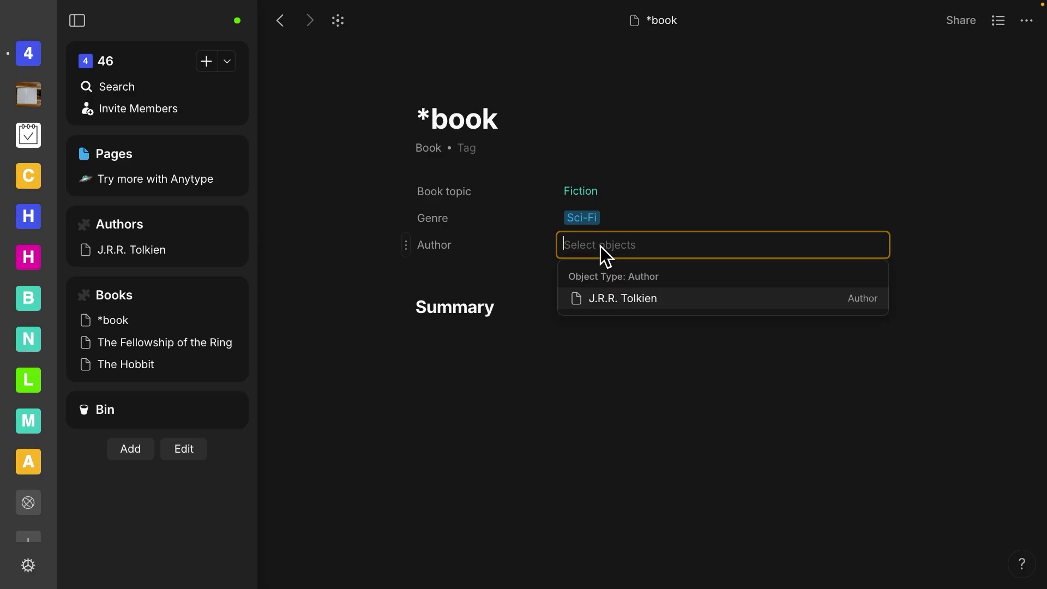
type("Hugh Howey")
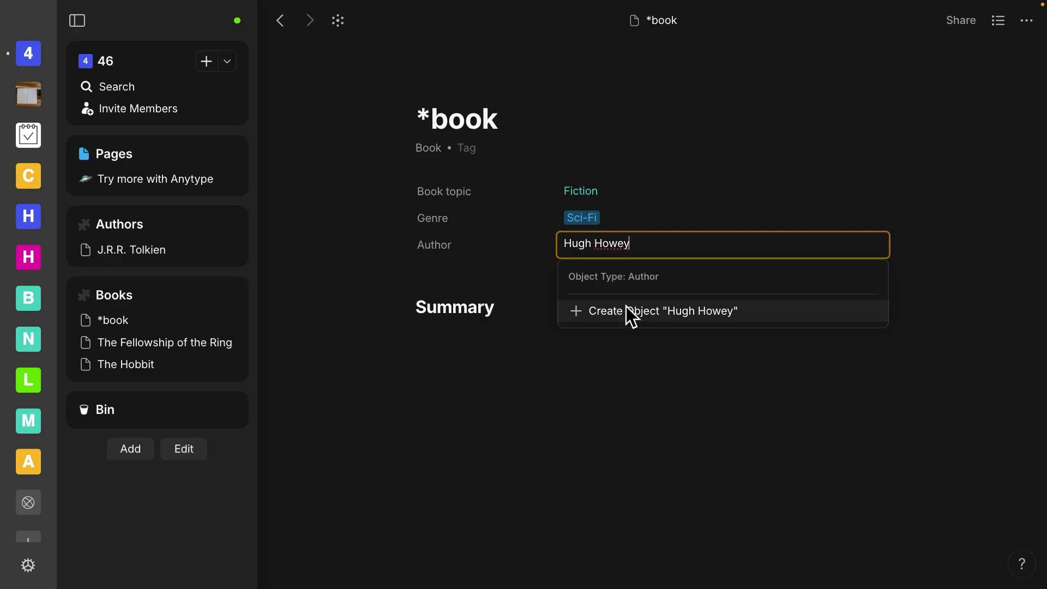
left_click(643, 322)
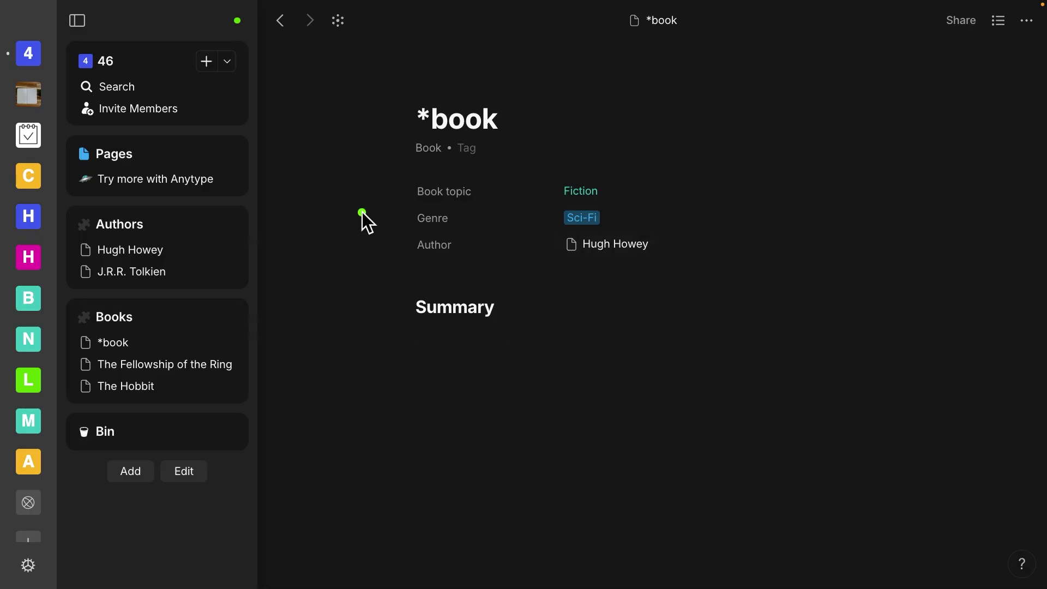
mouse_move(214, 227)
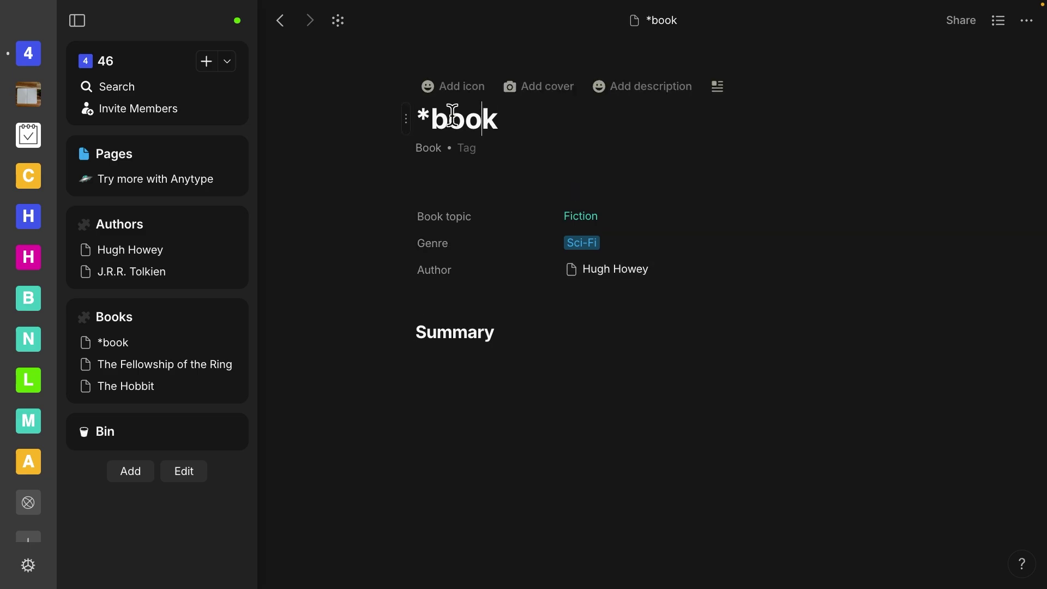
- Replace the '*book' title with 'Wool'
left_click_drag(420, 117, 556, 117)
key("BackSpace")
type("Wool")
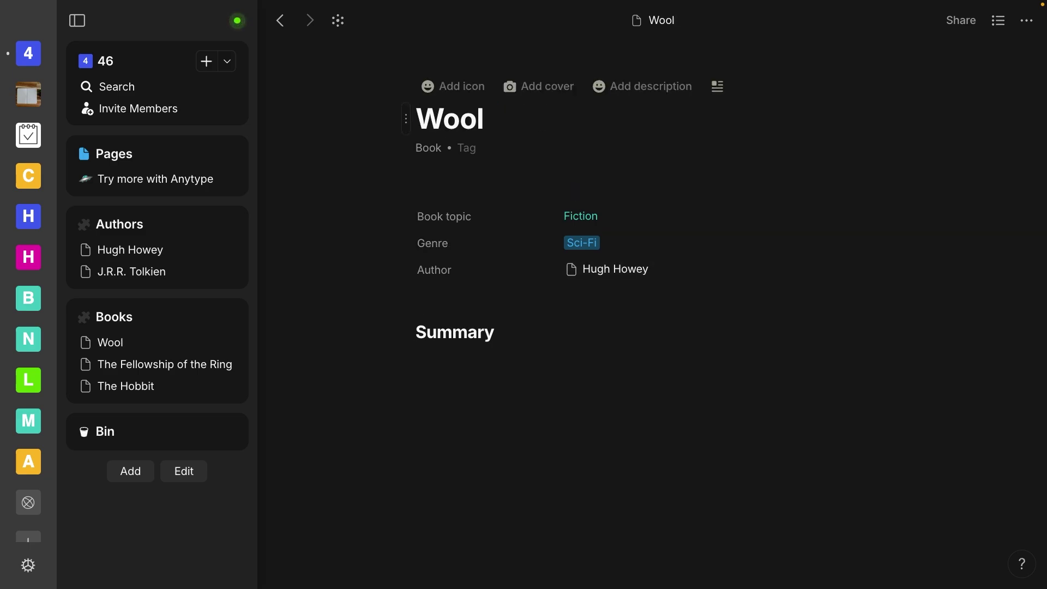
key("Return")
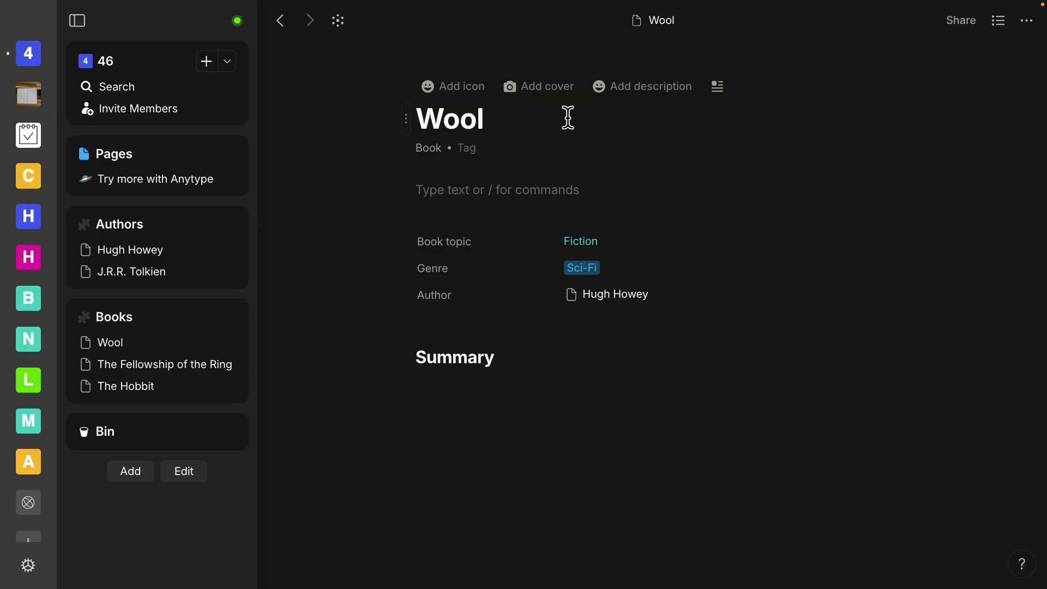
key("BackSpace")
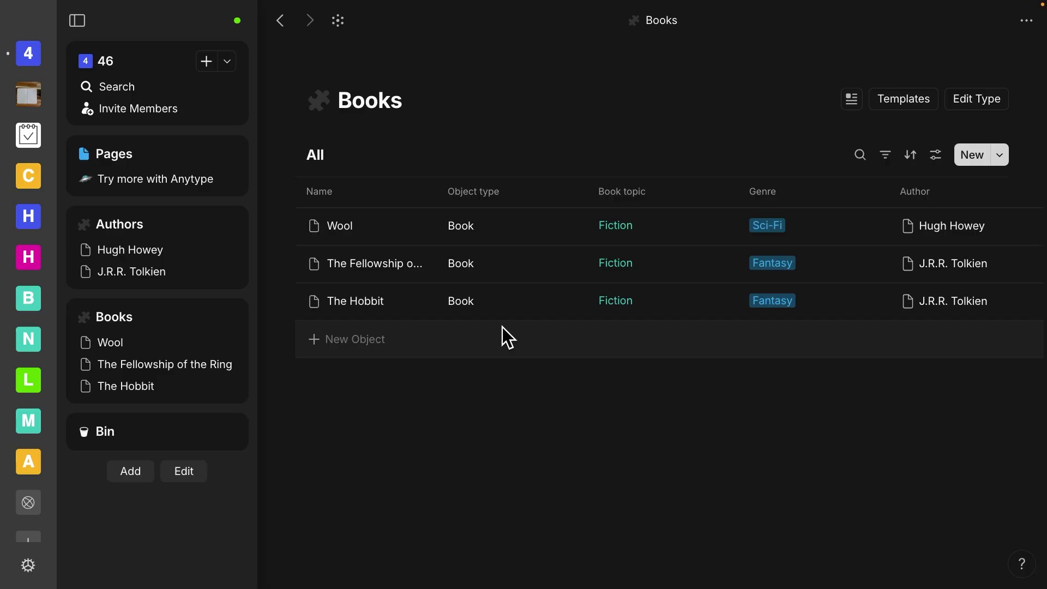
left_click(228, 61)
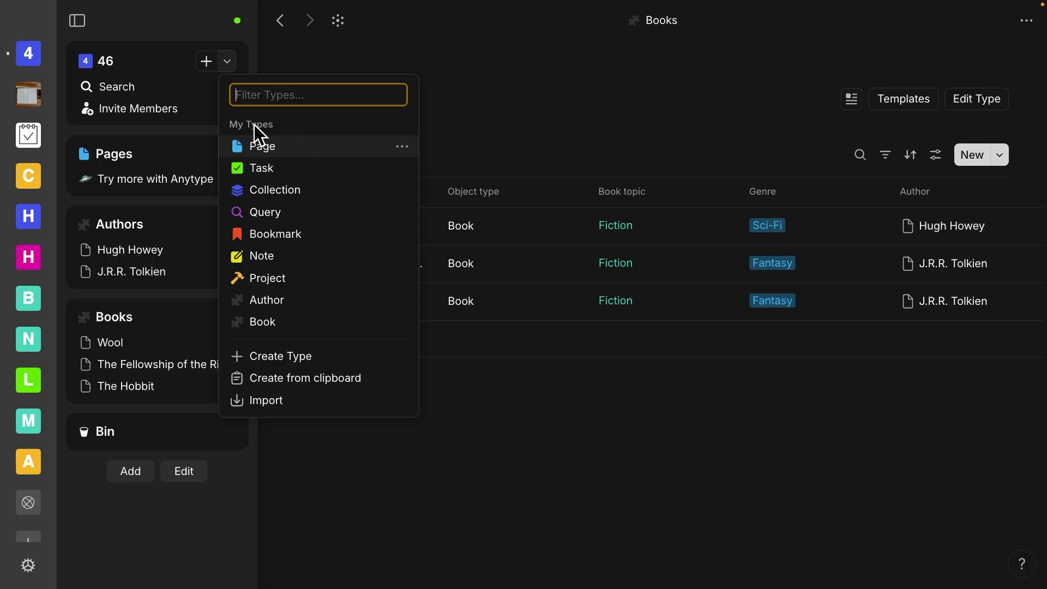
left_click(516, 210)
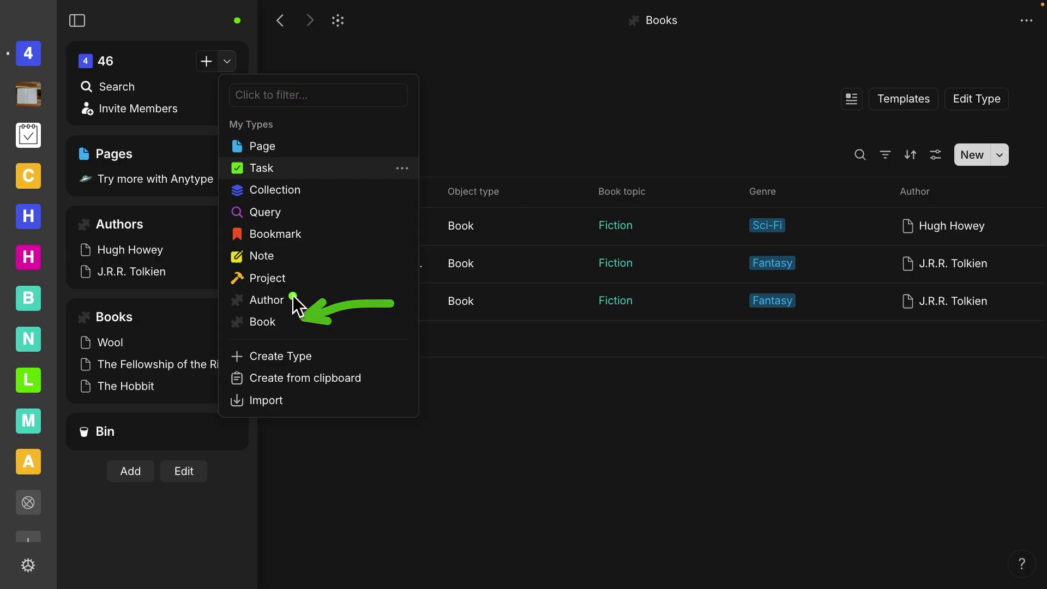
left_click(265, 323)
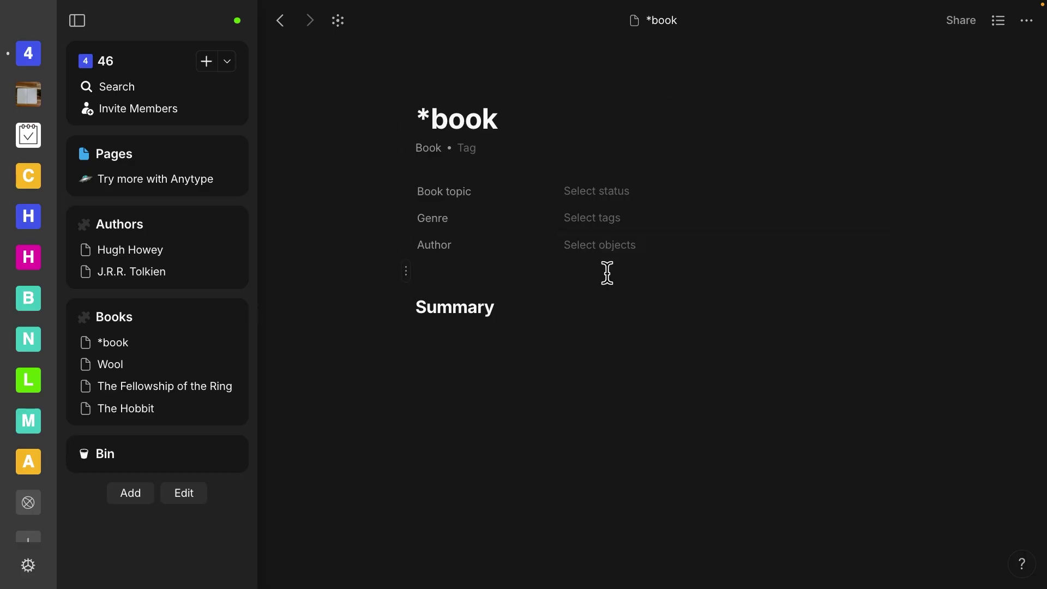
left_click(279, 22)
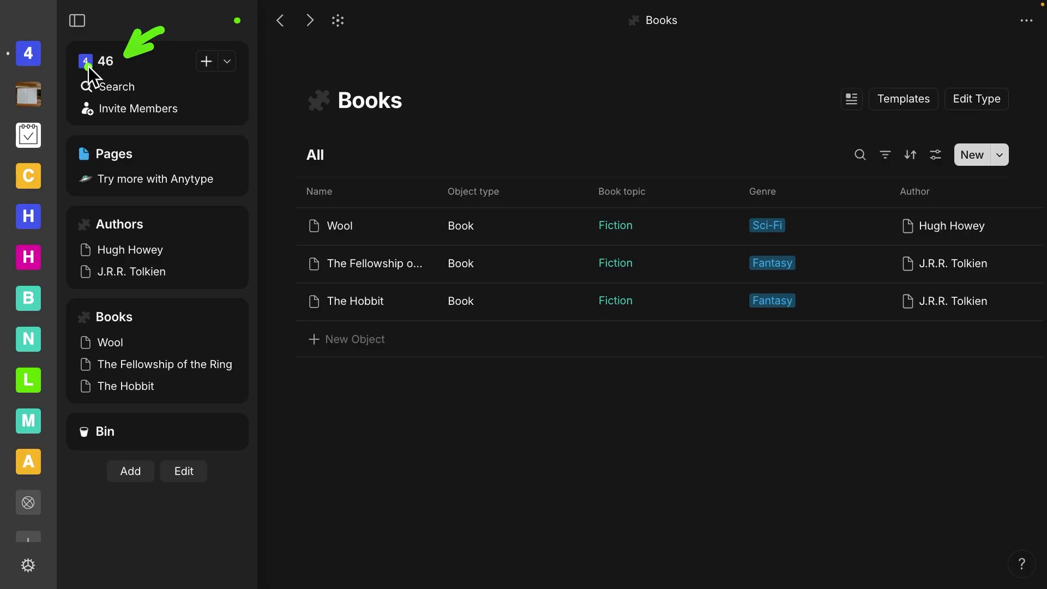
- Set the space's Default Object Type to Book in space settings, then return to Books
left_click(108, 64)
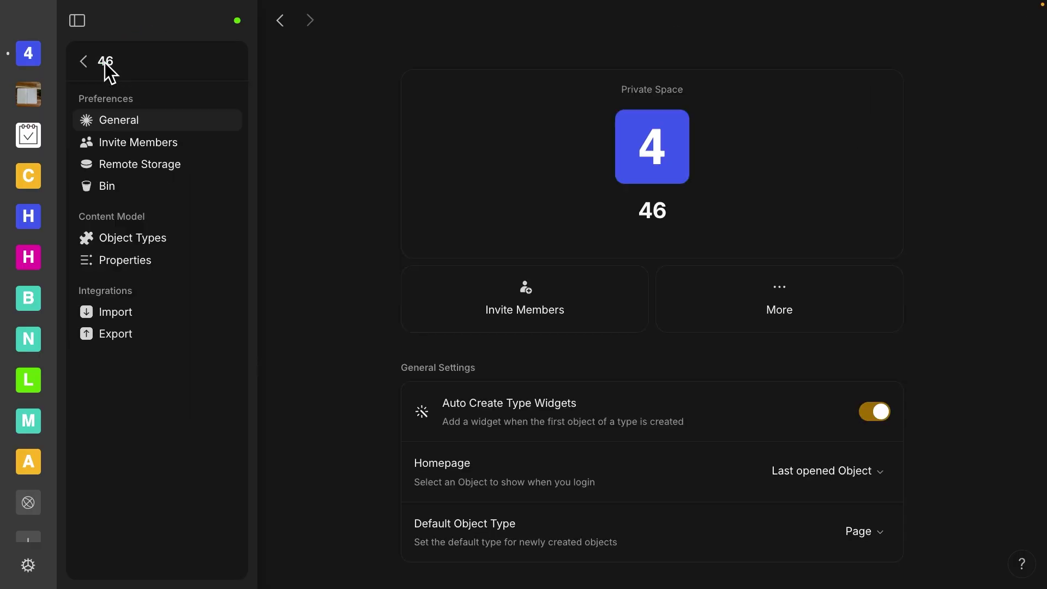
scroll(517, 287, "down", 1)
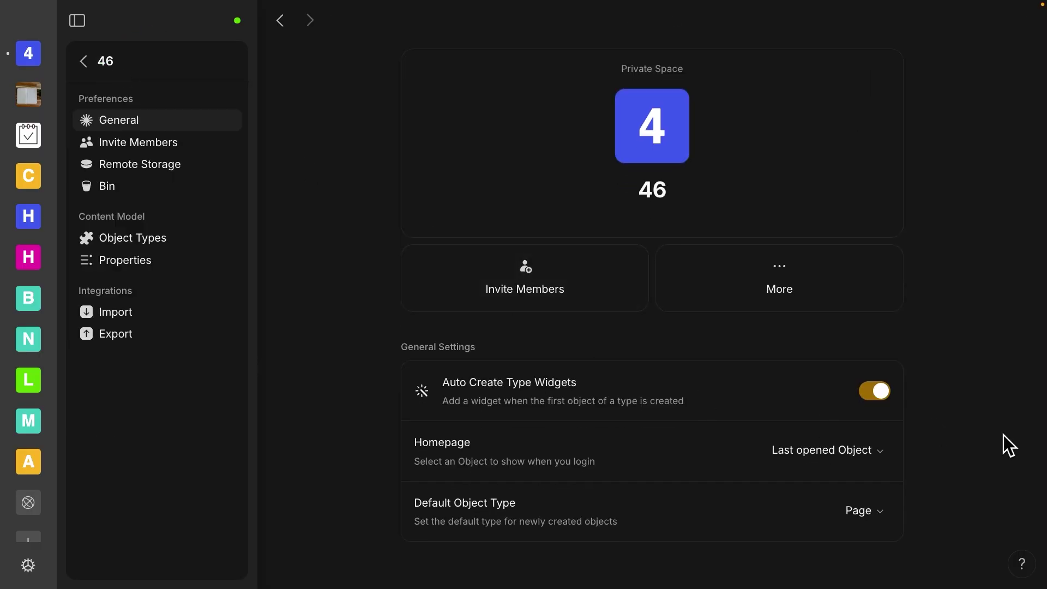
left_click_drag(1000, 430, 861, 514)
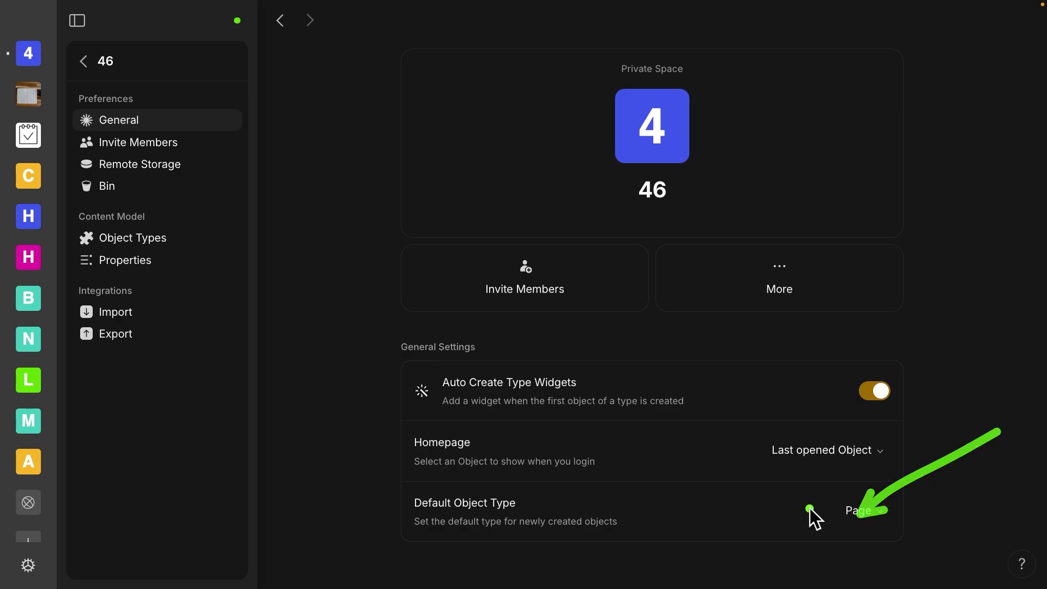
left_click(882, 515)
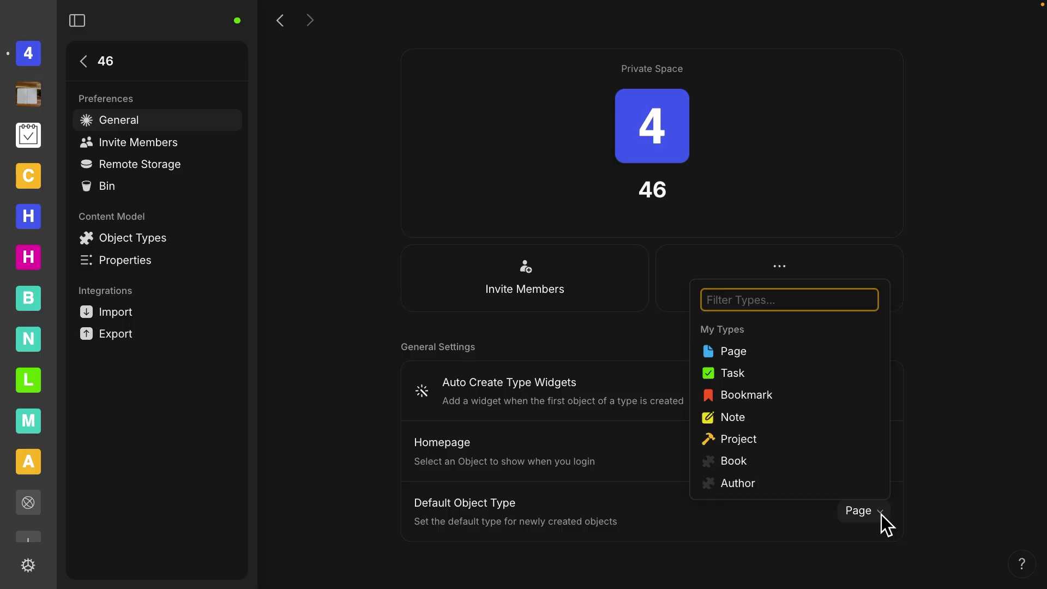
left_click(739, 463)
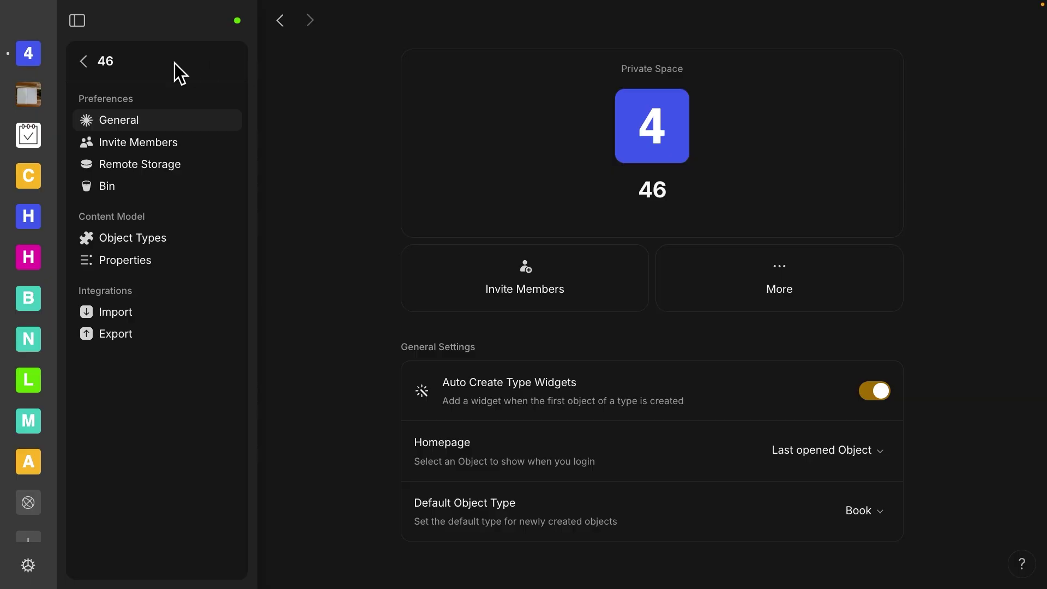
left_click(83, 60)
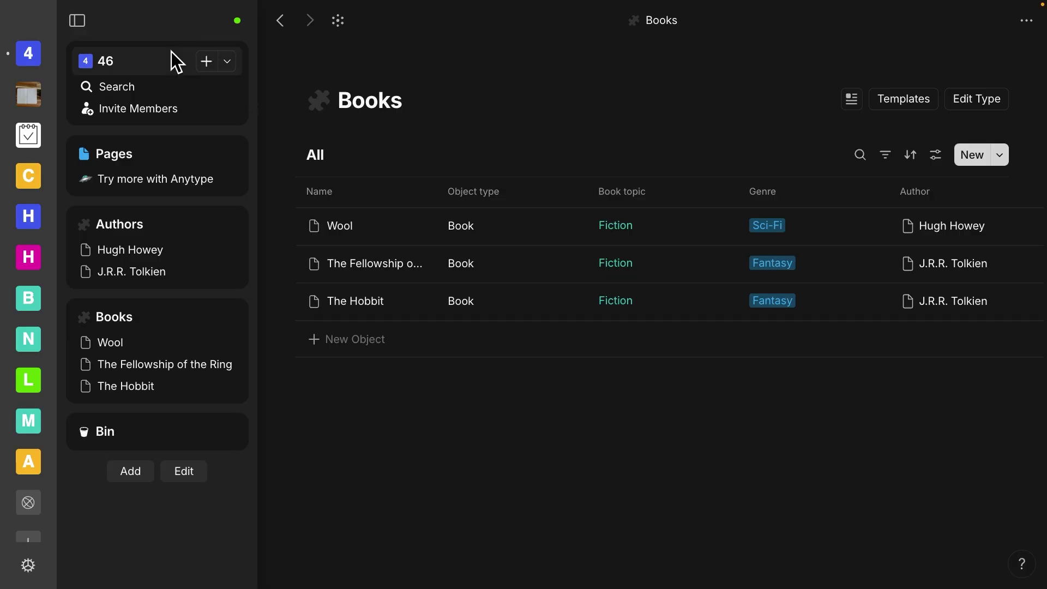
- Create a new Book object from the quick-create button beside the space name
left_click(205, 61)
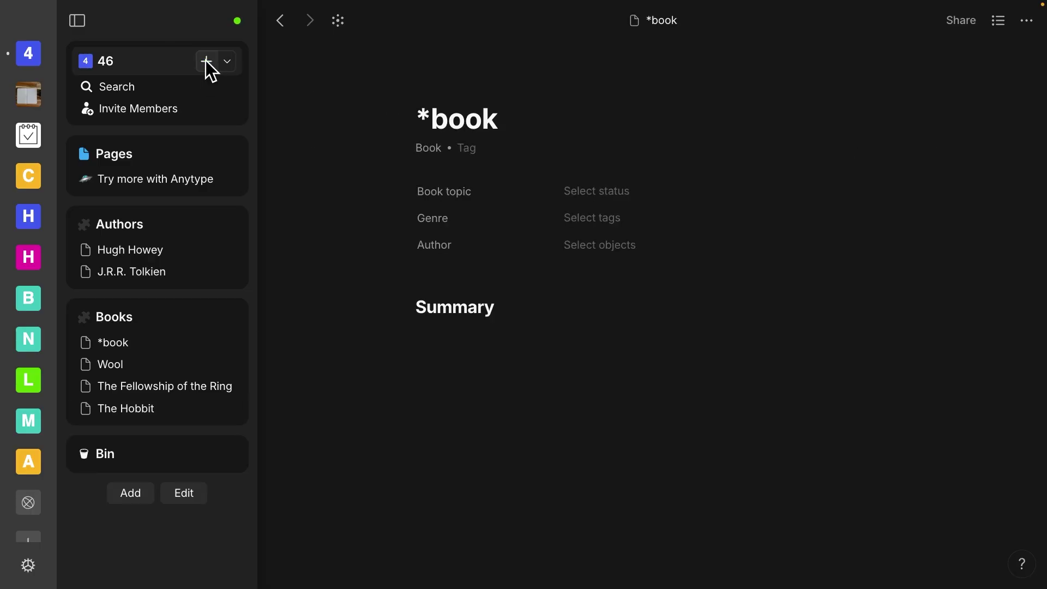